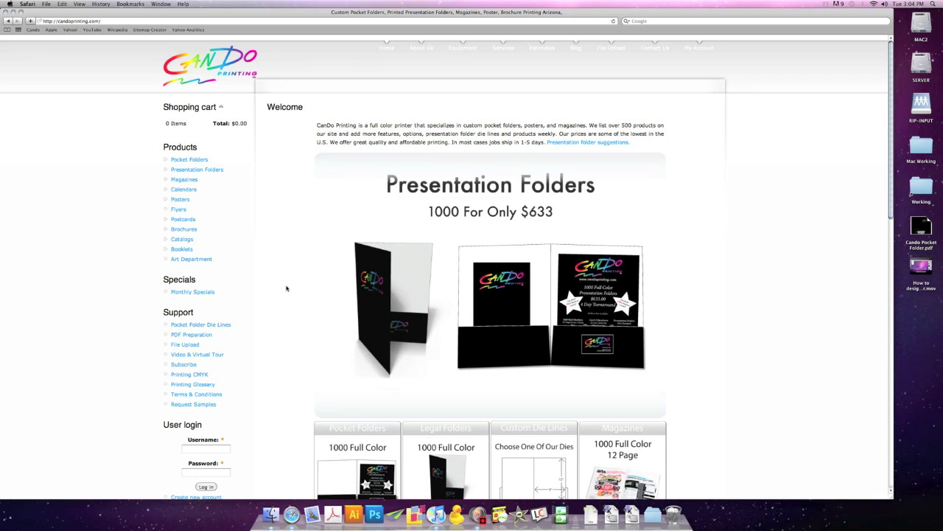
- Open the Standard Folder die-line PDF from CanDo's Pocket Folder Die Lines page
{"action": "left_click", "coordinate": [211, 325]}
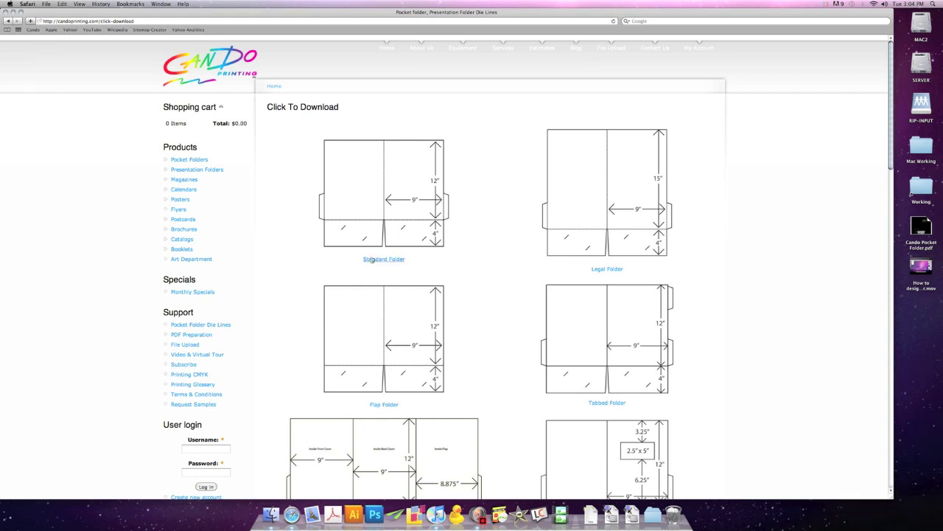
{"action": "left_click", "coordinate": [373, 260]}
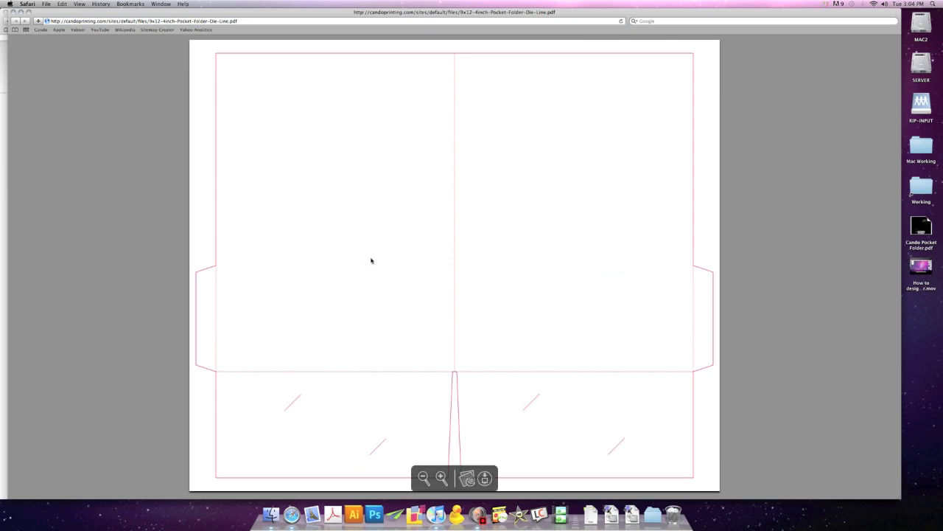
- Save 9x12-4inch-Pocket-Folder-Die-Line to the Desktop and launch Illustrator
{"action": "left_click", "coordinate": [46, 4]}
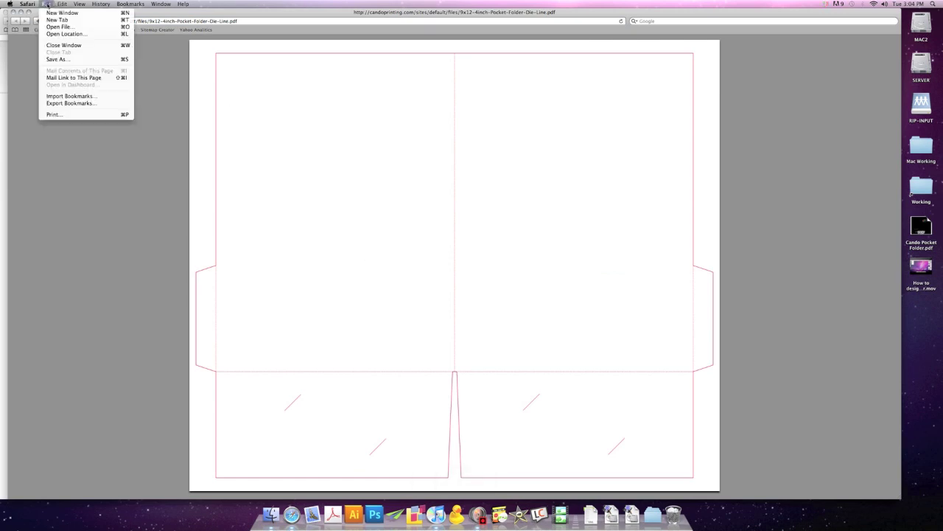
{"action": "left_click", "coordinate": [56, 59]}
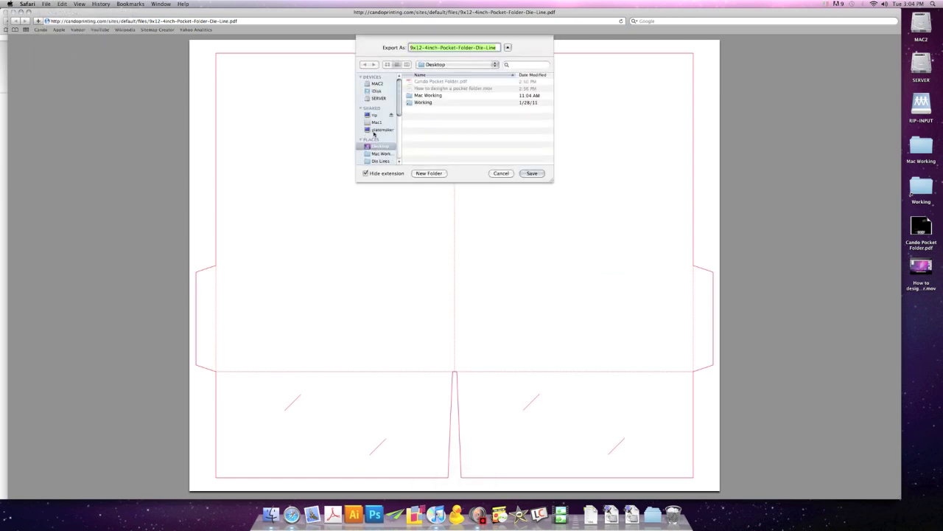
{"action": "left_click", "coordinate": [532, 173]}
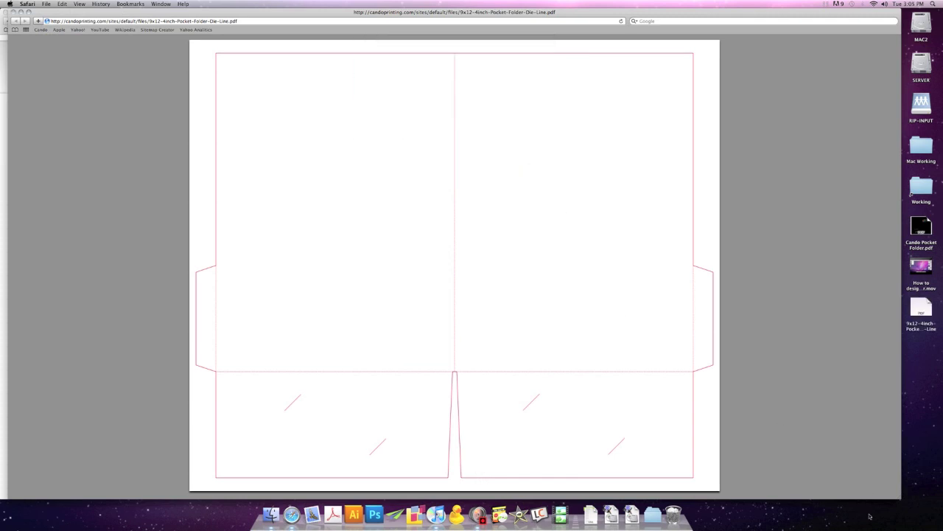
{"action": "left_click", "coordinate": [353, 512]}
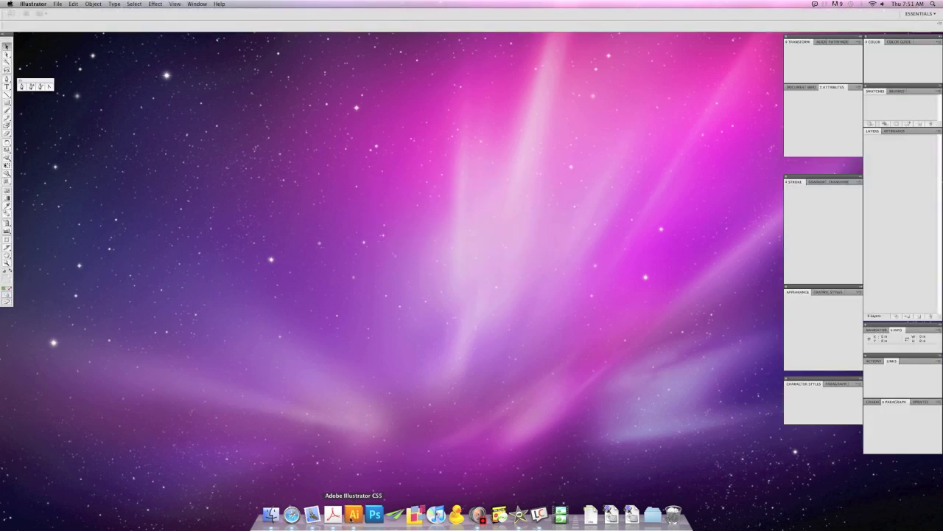
- Open 9x12-4inch-Pocket-Folder-Die-Line.pdf in Illustrator
{"action": "left_click", "coordinate": [59, 4]}
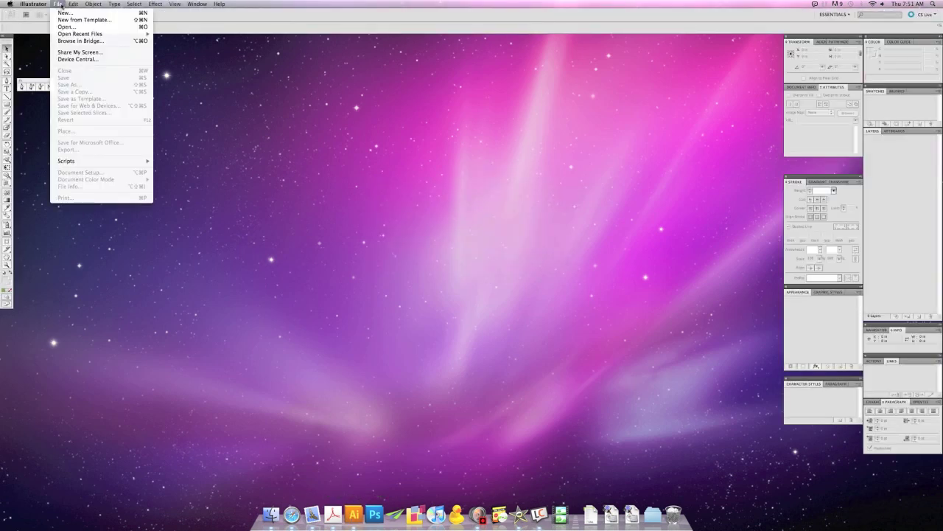
{"action": "left_click", "coordinate": [66, 26]}
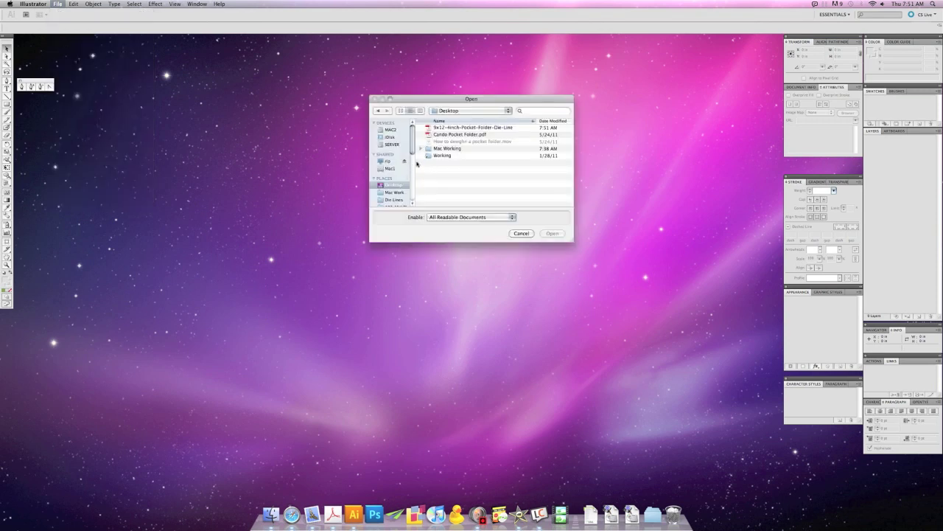
{"action": "left_click", "coordinate": [448, 129]}
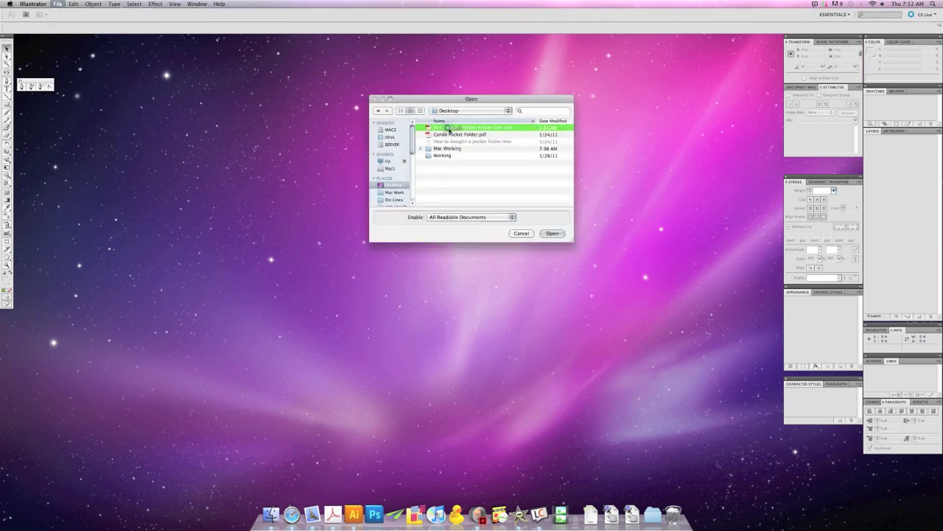
{"action": "left_click", "coordinate": [552, 233]}
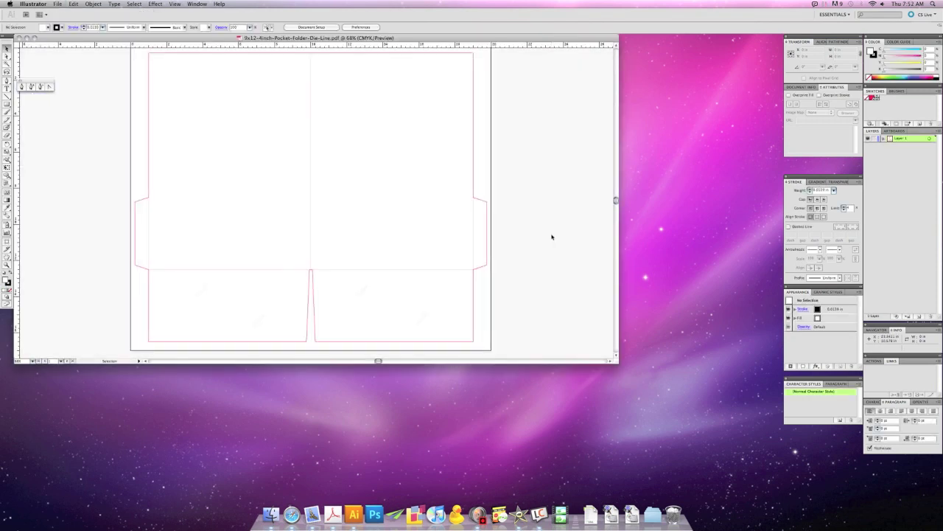
- Keep the document colour mode as CMYK and enlarge the document window
{"action": "left_click", "coordinate": [56, 3]}
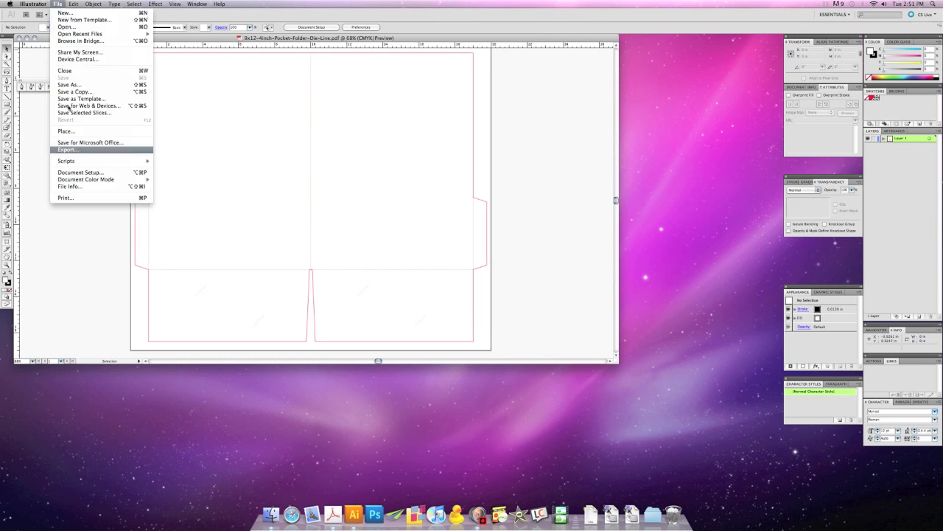
{"action": "mouse_move", "coordinate": [100, 180]}
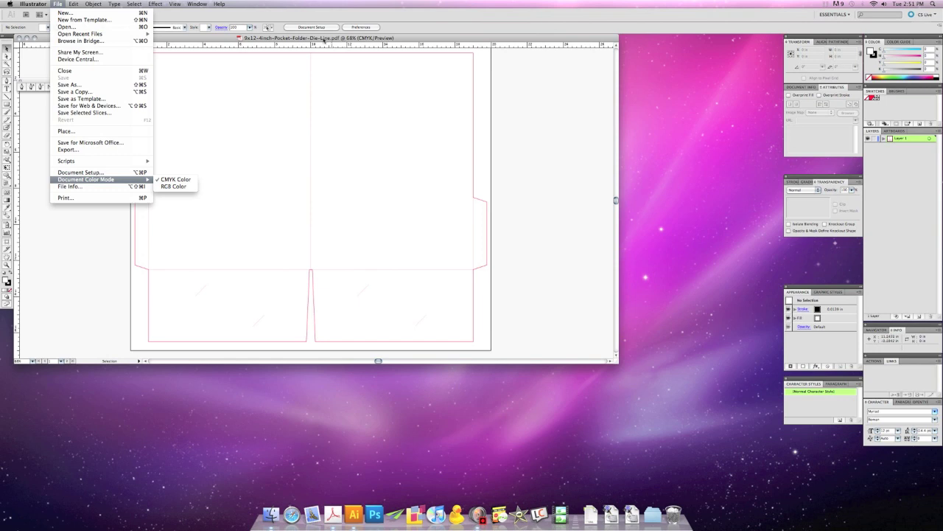
{"action": "left_click", "coordinate": [360, 42]}
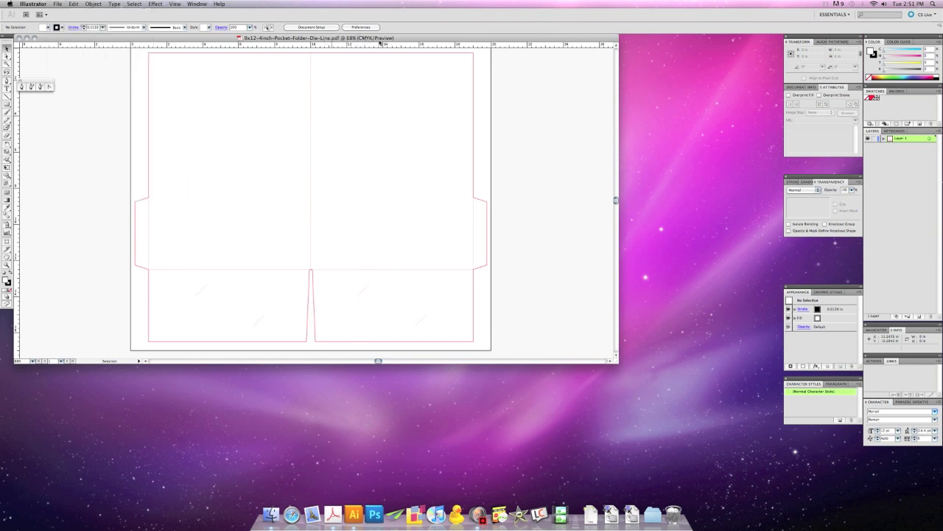
{"action": "left_click_drag", "start_coordinate": [615, 359], "coordinate": [774, 494]}
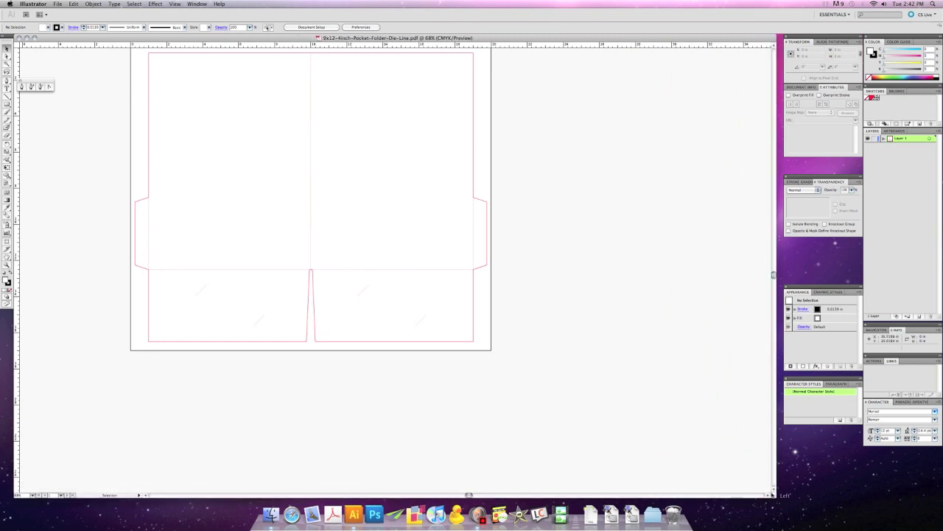
{"action": "key", "text": "super+0"}
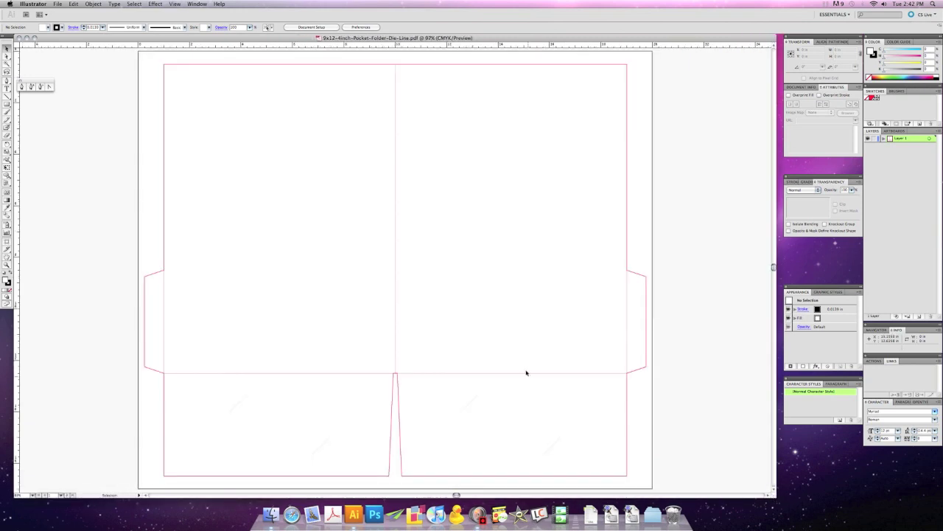
- Use View > Fit Artboard in Window to show the whole folder layout
{"action": "left_click", "coordinate": [175, 4]}
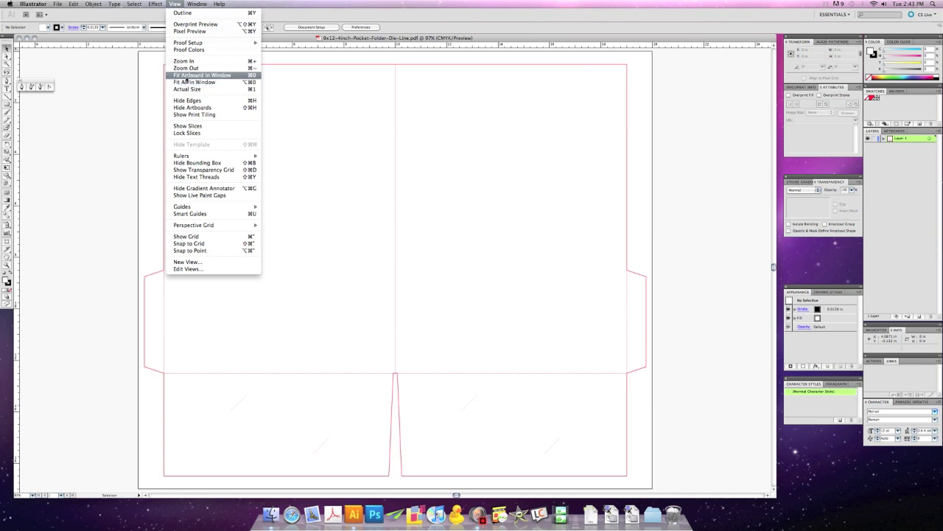
{"action": "left_click", "coordinate": [187, 79]}
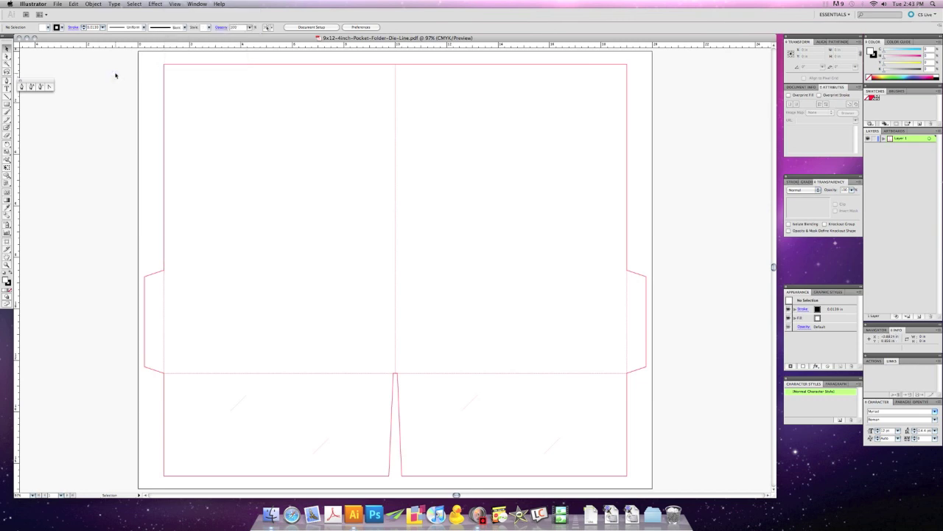
- Delete the two diagonal slit lines from the lower-left pocket
{"action": "left_click", "coordinate": [6, 56]}
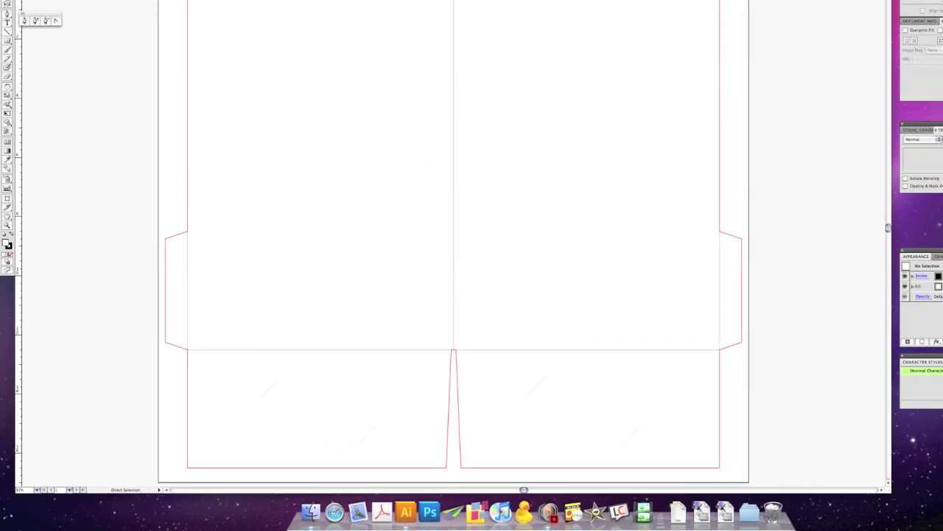
{"action": "left_click_drag", "start_coordinate": [250, 366], "coordinate": [389, 455]}
{"action": "left_click_drag", "start_coordinate": [486, 435], "coordinate": [486, 435]}
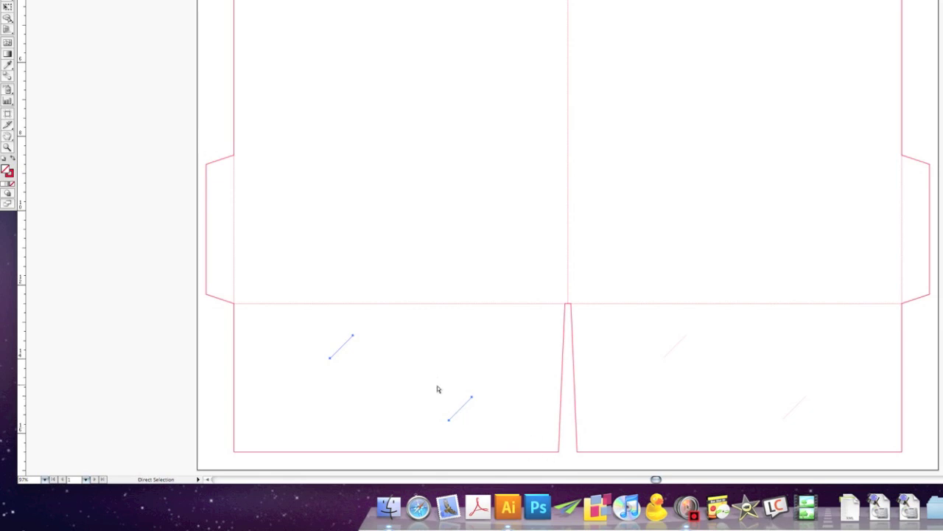
{"action": "key", "text": "Delete"}
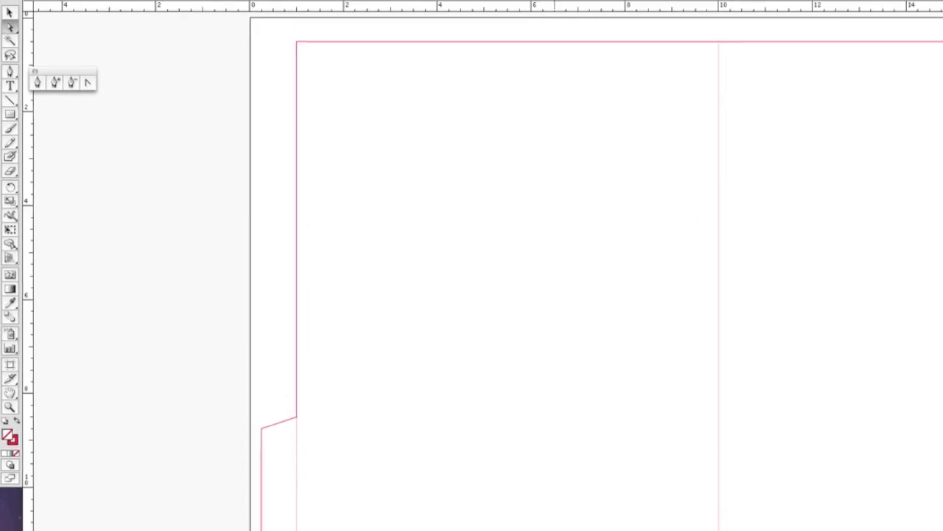
- Select all the die-line paths, lock them, and confirm they can't be selected
{"action": "left_click", "coordinate": [266, 8]}
{"action": "left_click", "coordinate": [268, 25]}
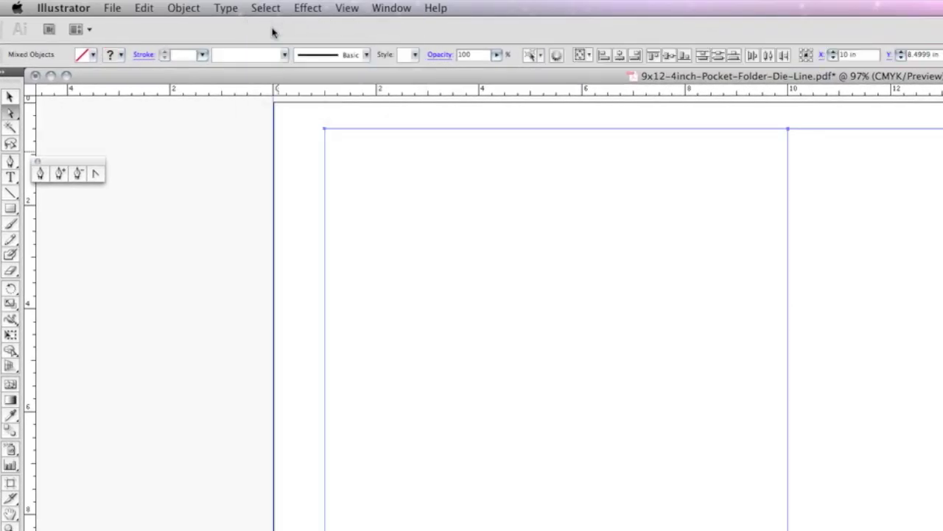
{"action": "left_click", "coordinate": [183, 8]}
{"action": "mouse_move", "coordinate": [211, 91]}
{"action": "left_click", "coordinate": [366, 91]}
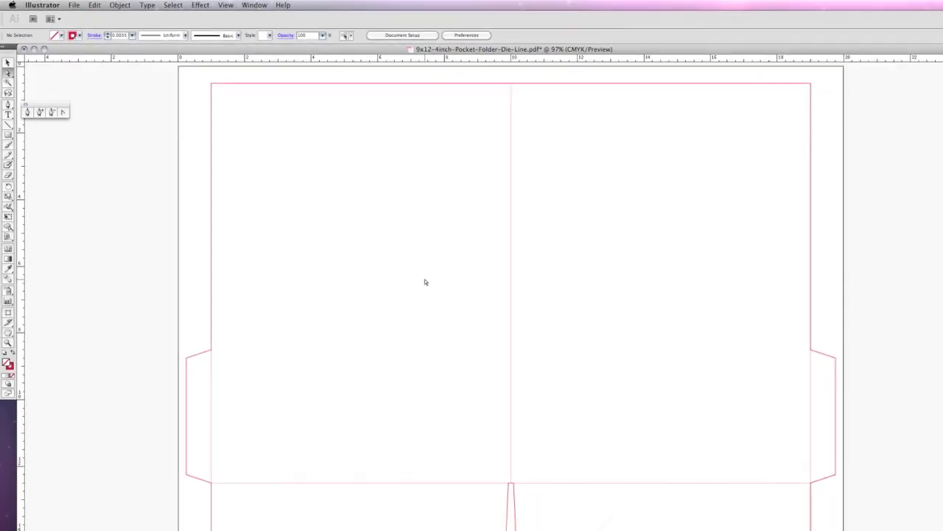
{"action": "left_click", "coordinate": [617, 342]}
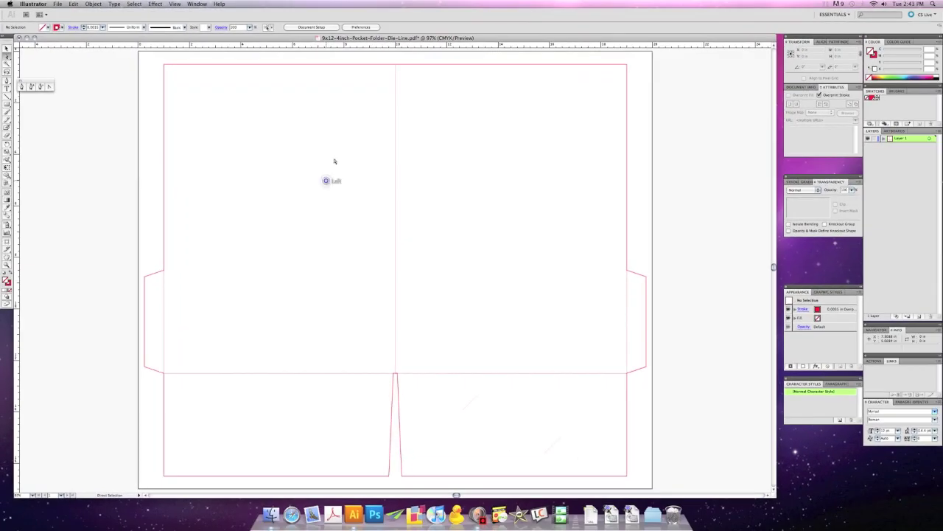
{"action": "left_click_drag", "start_coordinate": [335, 147], "coordinate": [464, 422]}
{"action": "left_click", "coordinate": [327, 308]}
- Draw a rectangle from the artboard's top-left corner covering the whole die line
{"action": "left_click", "coordinate": [7, 103]}
{"action": "left_click", "coordinate": [158, 60]}
{"action": "left_click_drag", "start_coordinate": [158, 60], "coordinate": [632, 484]}
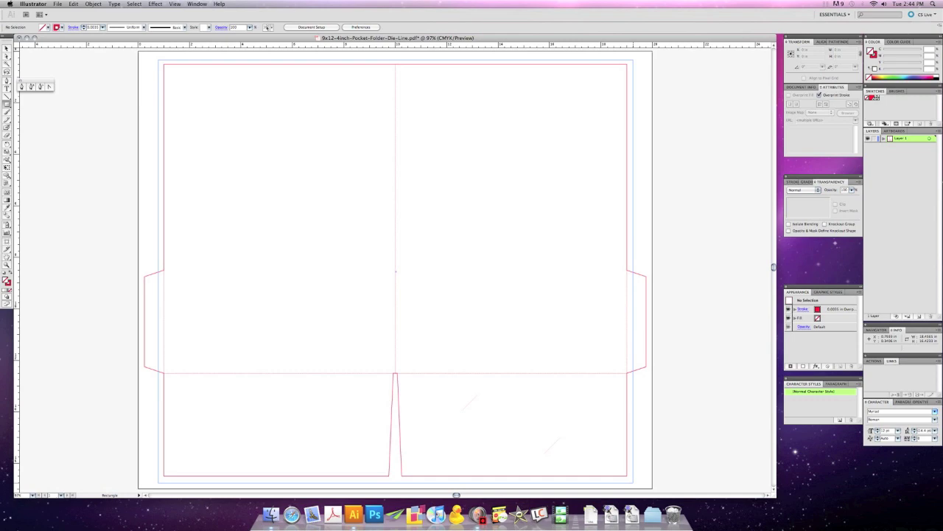
- Select the 18.4565 x 16.4233 in covering rectangle with Select All
{"action": "key", "text": "super+a"}
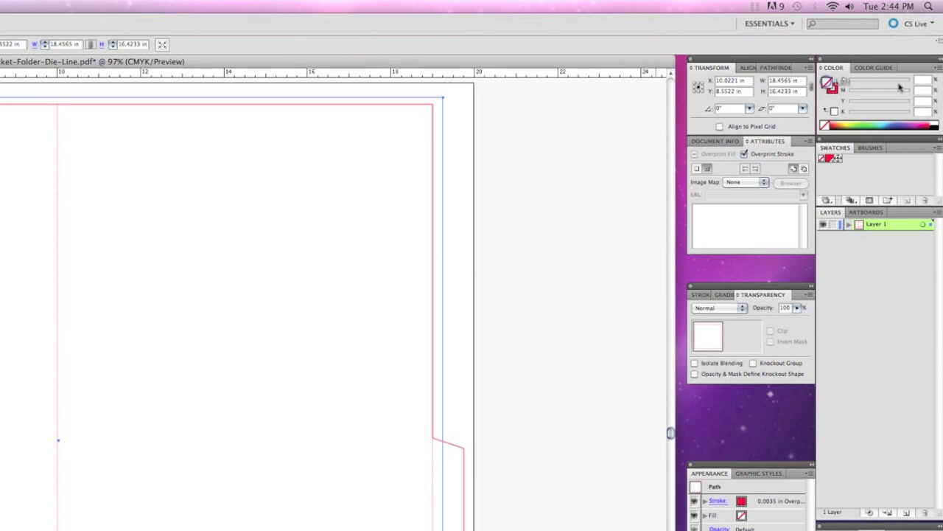
- Set the rectangle's fill to C60 M50 Y40 K100 and its stroke to None
{"action": "key", "text": "x"}
{"action": "left_click", "coordinate": [923, 80]}
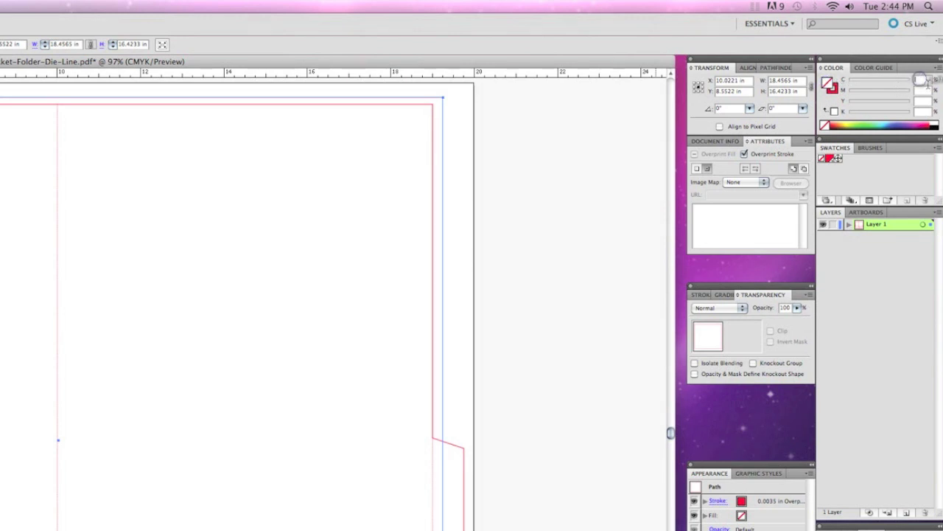
{"action": "type", "text": "60"}
{"action": "key", "text": "Tab"}
{"action": "type", "text": "50"}
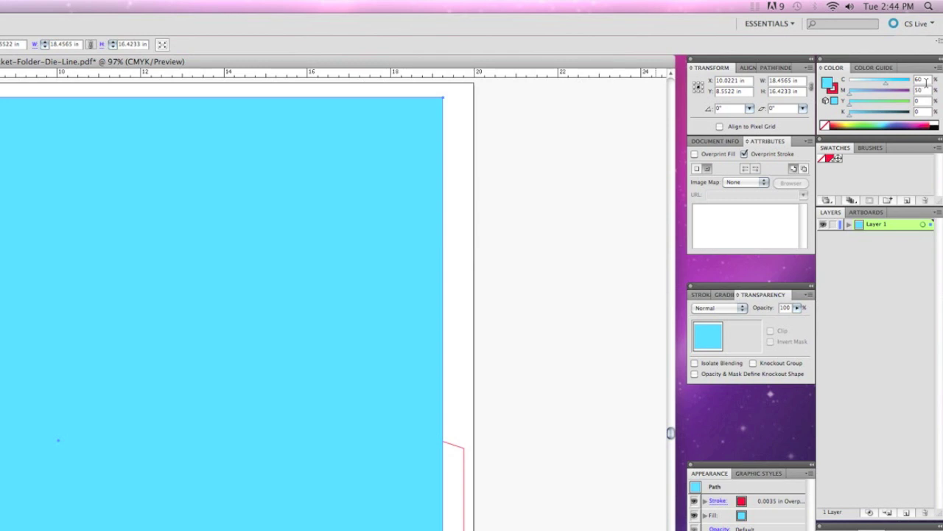
{"action": "key", "text": "Tab"}
{"action": "type", "text": "40"}
{"action": "key", "text": "Tab"}
{"action": "type", "text": "100"}
{"action": "key", "text": "Tab"}
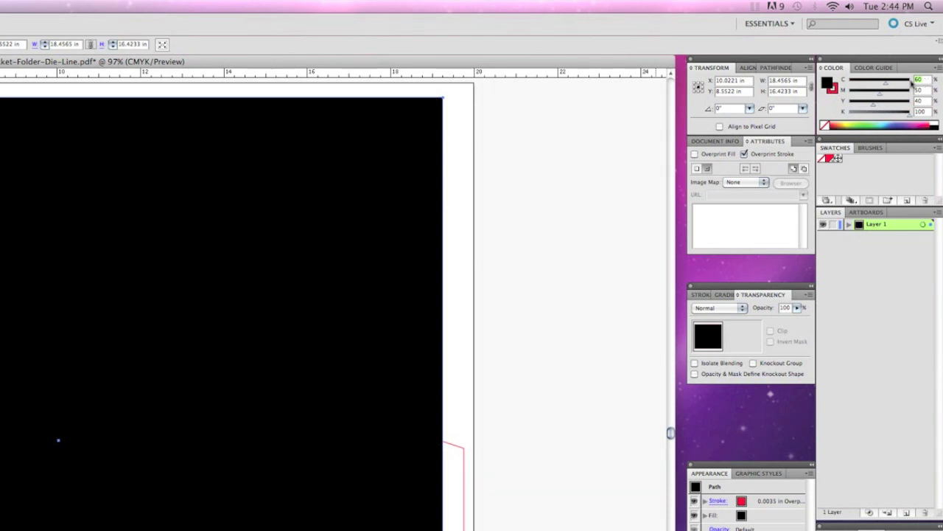
{"action": "left_click", "coordinate": [834, 90]}
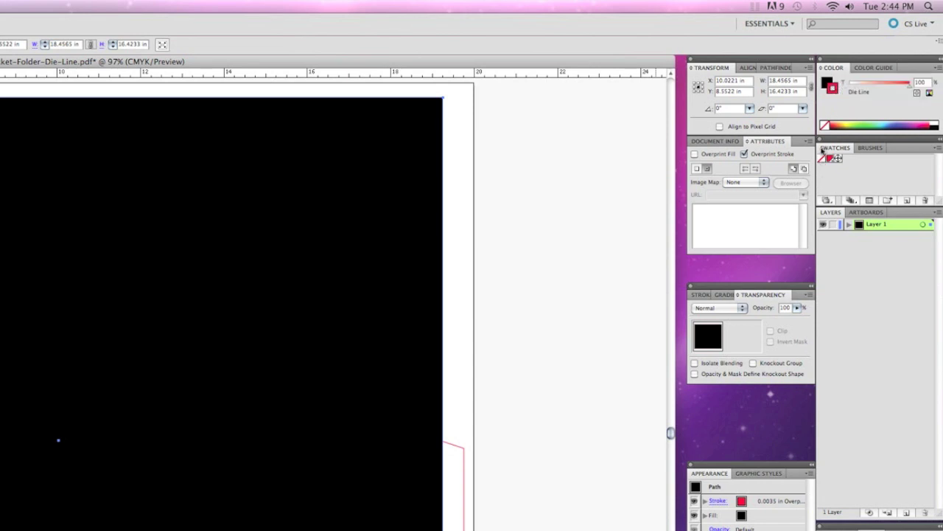
{"action": "left_click", "coordinate": [824, 126]}
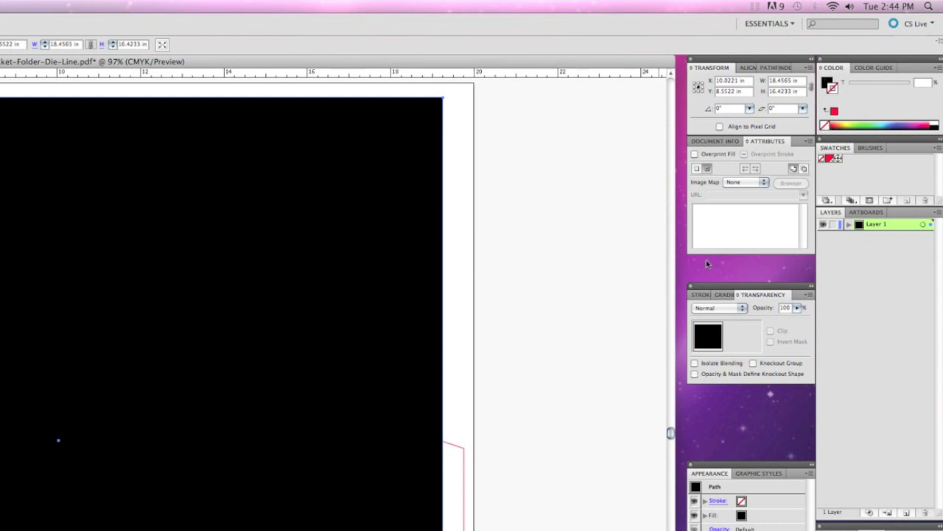
- Move the black rectangle to the bottom of Layer 1 and lock it in the Layers panel
{"action": "left_click", "coordinate": [849, 224]}
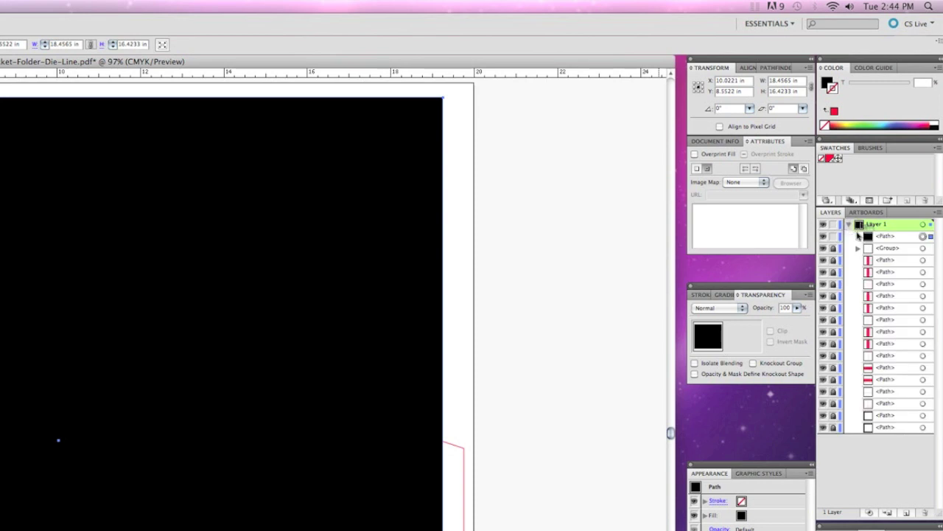
{"action": "left_click_drag", "start_coordinate": [870, 237], "coordinate": [887, 434]}
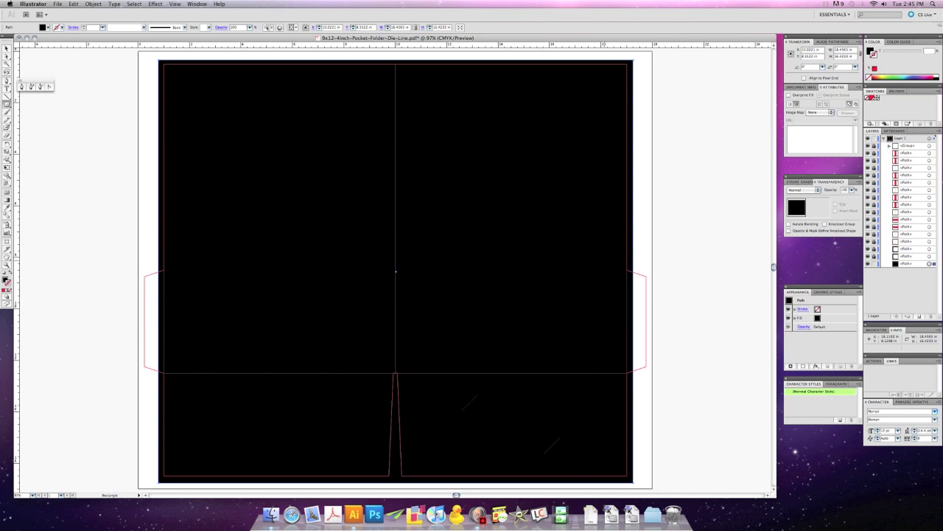
{"action": "left_click", "coordinate": [93, 4]}
{"action": "mouse_move", "coordinate": [96, 45]}
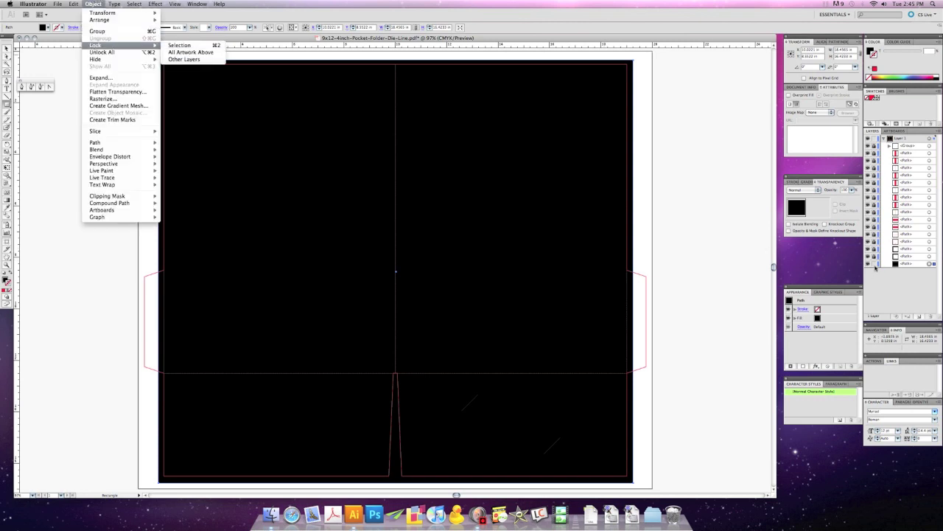
{"action": "left_click", "coordinate": [874, 267]}
{"action": "left_click", "coordinate": [874, 265]}
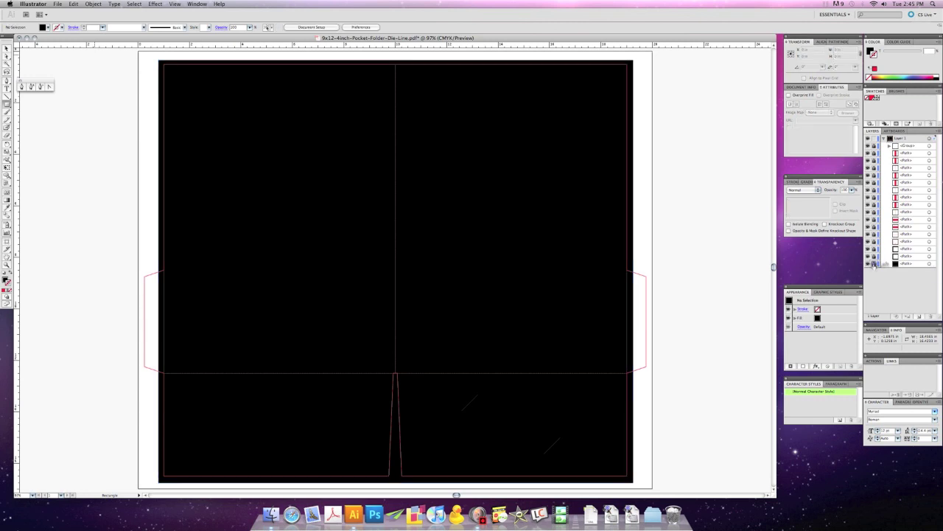
{"action": "key", "text": "v"}
{"action": "left_click", "coordinate": [58, 5]}
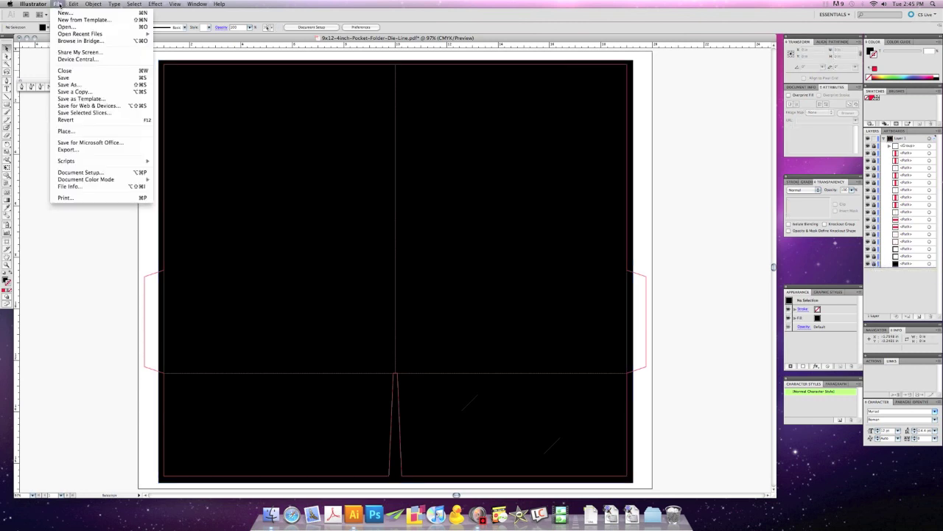
- Place the CanDo logo EPS and drag it toward the upper-right front cover
{"action": "left_click", "coordinate": [66, 130]}
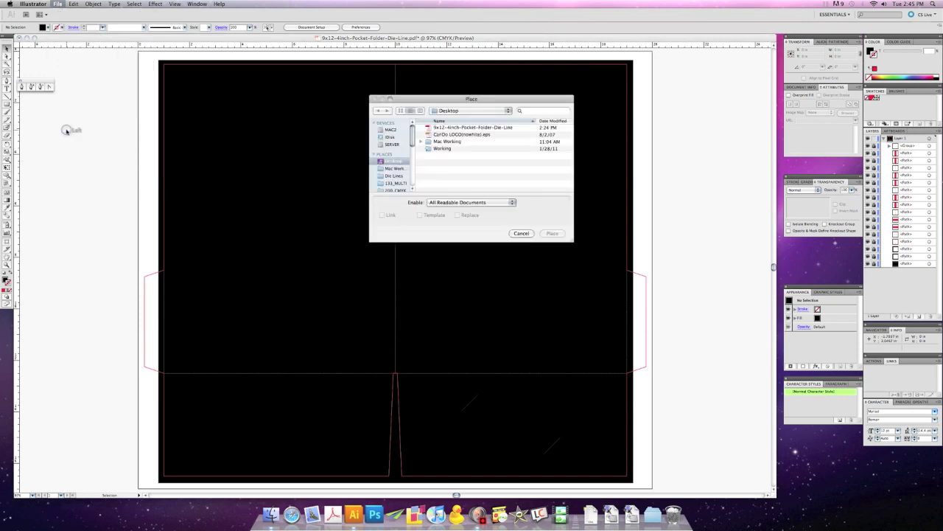
{"action": "left_click", "coordinate": [448, 135]}
{"action": "left_click", "coordinate": [554, 234]}
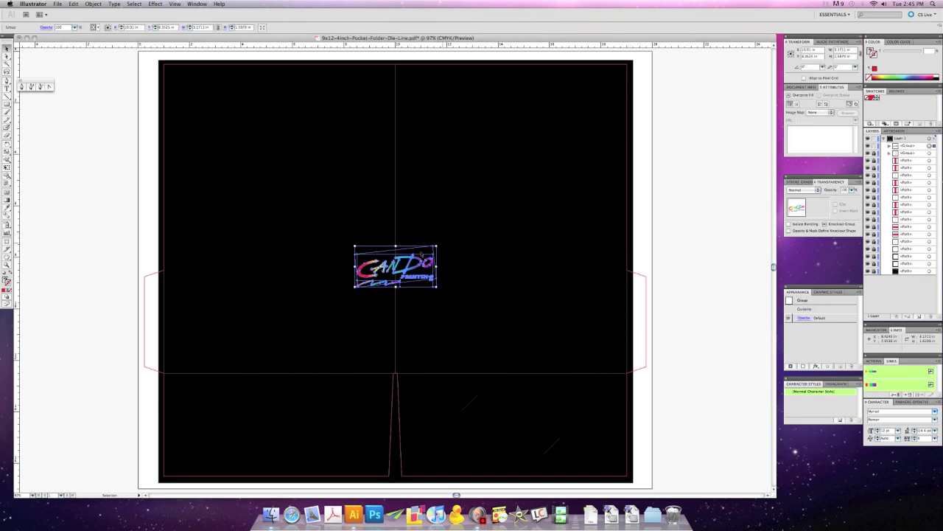
{"action": "left_click_drag", "start_coordinate": [369, 264], "coordinate": [484, 135]}
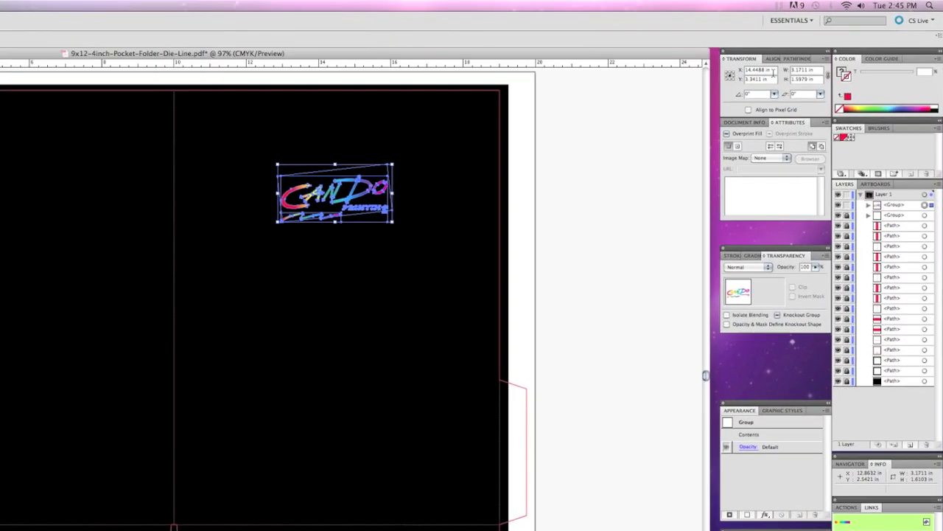
- Position the logo at X 14.5 in, Y 3.5 in and scale it up
{"action": "type", "text": "14.5"}
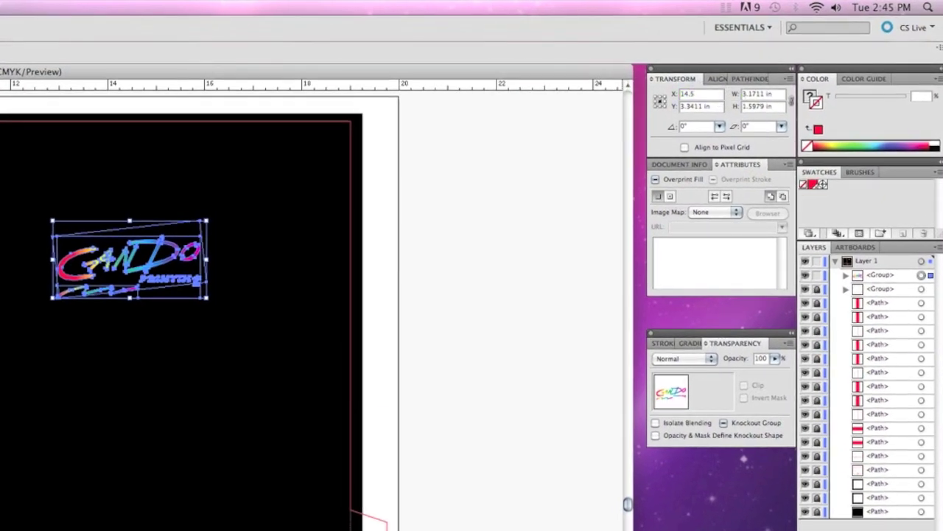
{"action": "key", "text": "Tab"}
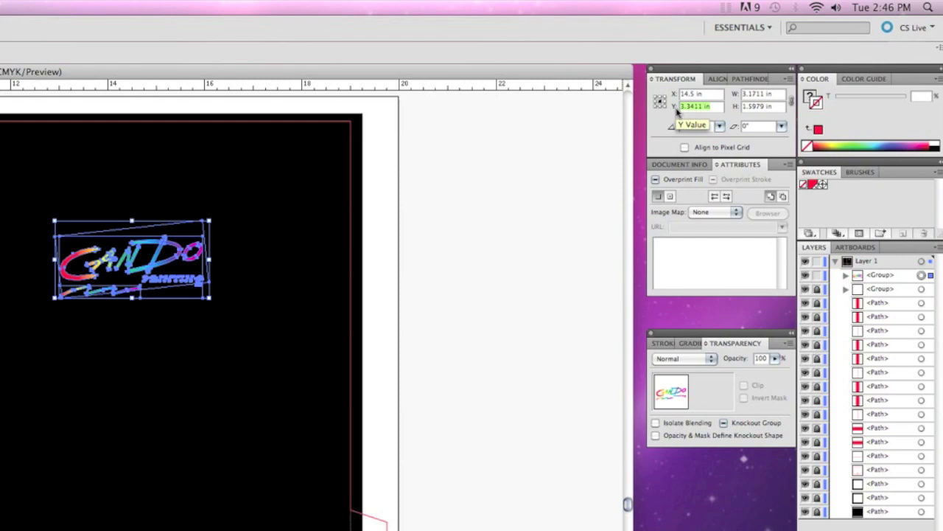
{"action": "type", "text": "3.5"}
{"action": "key", "text": "Return"}
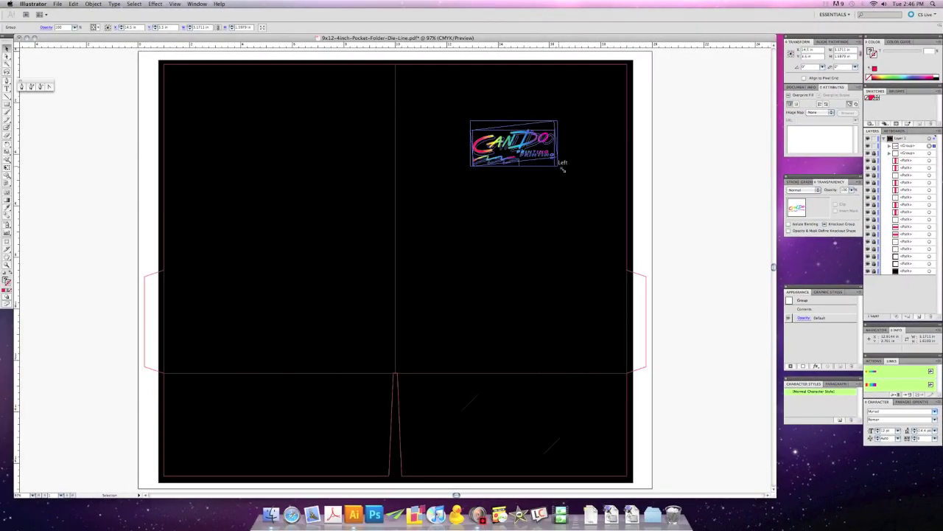
{"action": "left_click_drag", "start_coordinate": [562, 169], "coordinate": [604, 200]}
- Place a second copy of the CanDo logo file
{"action": "left_click", "coordinate": [58, 4]}
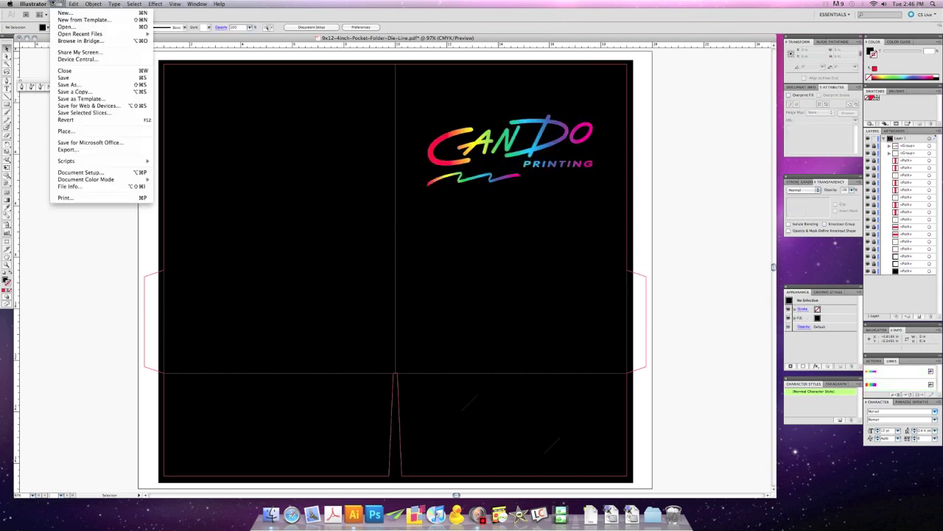
{"action": "left_click", "coordinate": [72, 130]}
{"action": "left_click", "coordinate": [451, 136]}
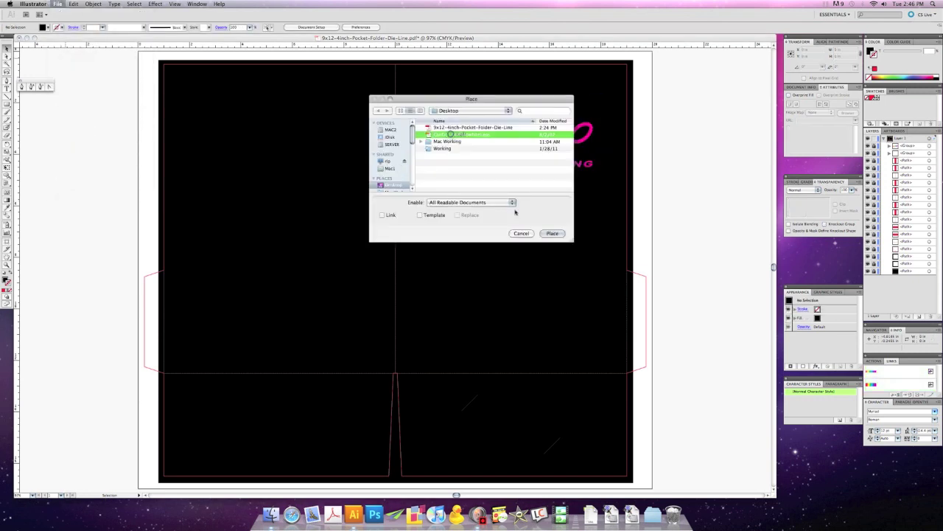
{"action": "left_click", "coordinate": [551, 233]}
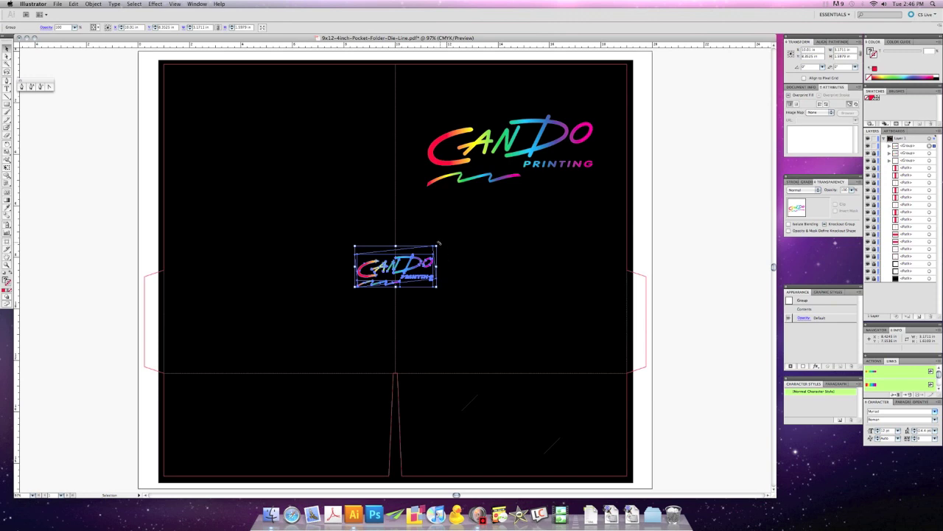
- Rotate the new logo 180° and move it onto the left pocket
{"action": "left_click_drag", "start_coordinate": [440, 245], "coordinate": [352, 288]}
{"action": "left_click_drag", "start_coordinate": [396, 265], "coordinate": [279, 428]}
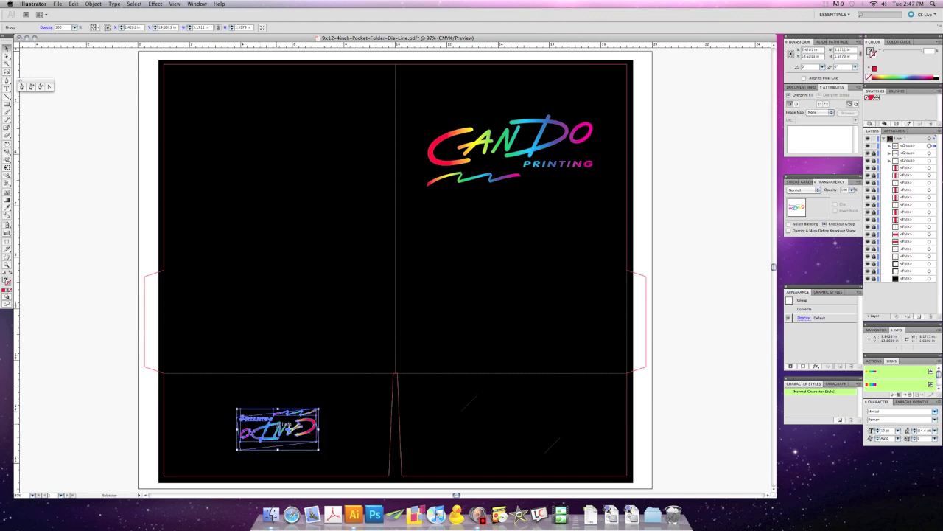
{"action": "key", "text": "shift+super+a"}
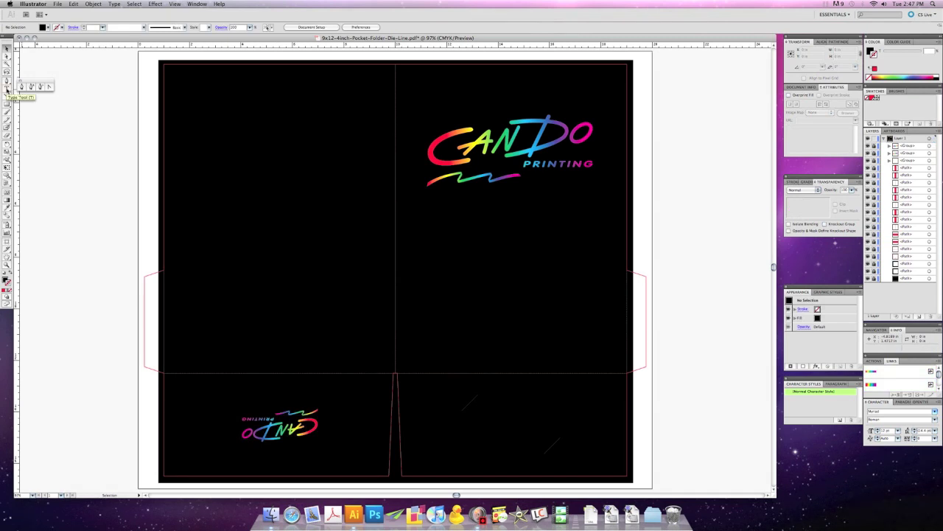
{"action": "left_click", "coordinate": [7, 88]}
{"action": "left_click_drag", "start_coordinate": [199, 354], "coordinate": [360, 366]}
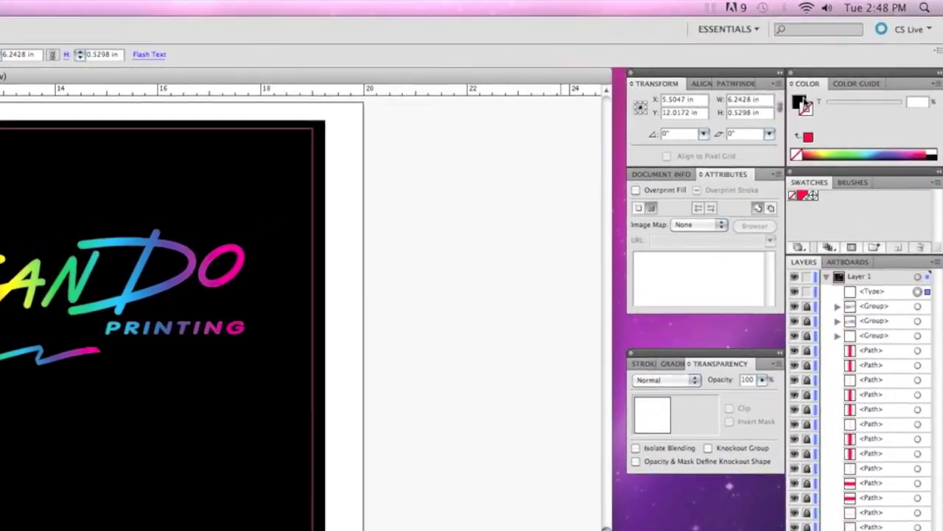
{"action": "left_click", "coordinate": [803, 103]}
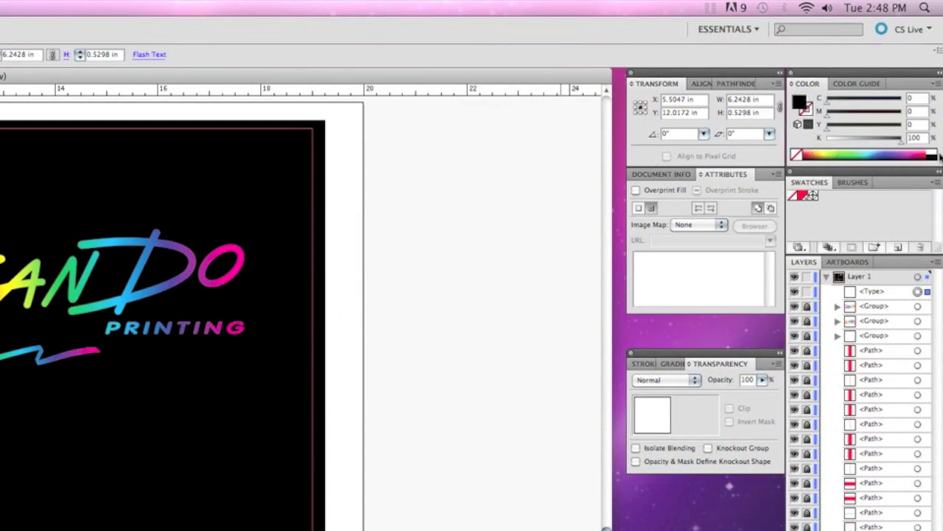
{"action": "left_click", "coordinate": [921, 138]}
{"action": "key", "text": "BackSpace"}
{"action": "type", "text": "0"}
{"action": "key", "text": "Return"}
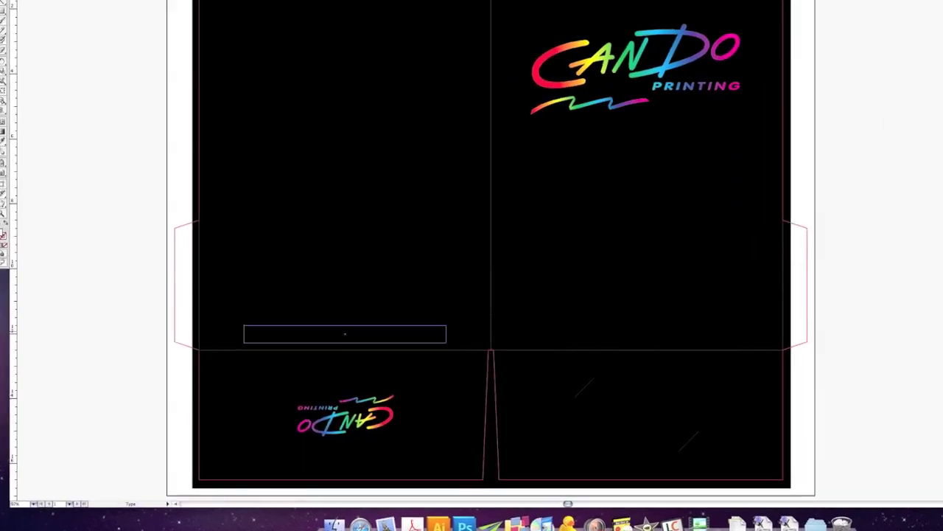
{"action": "type", "text": "http"}
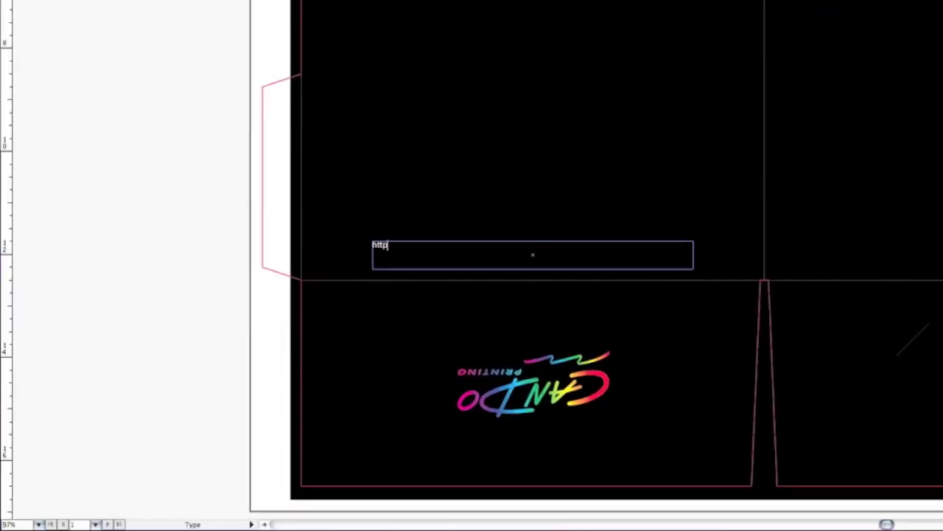
{"action": "type", "text": "://candoprinting.com"}
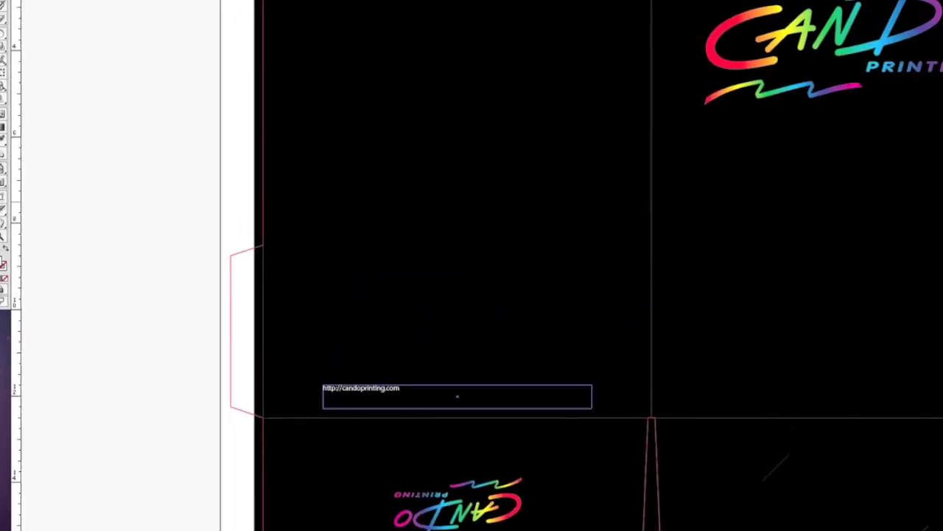
- Centre the URL text, set it to 24 pt, and deselect it
{"action": "left_click", "coordinate": [432, 39]}
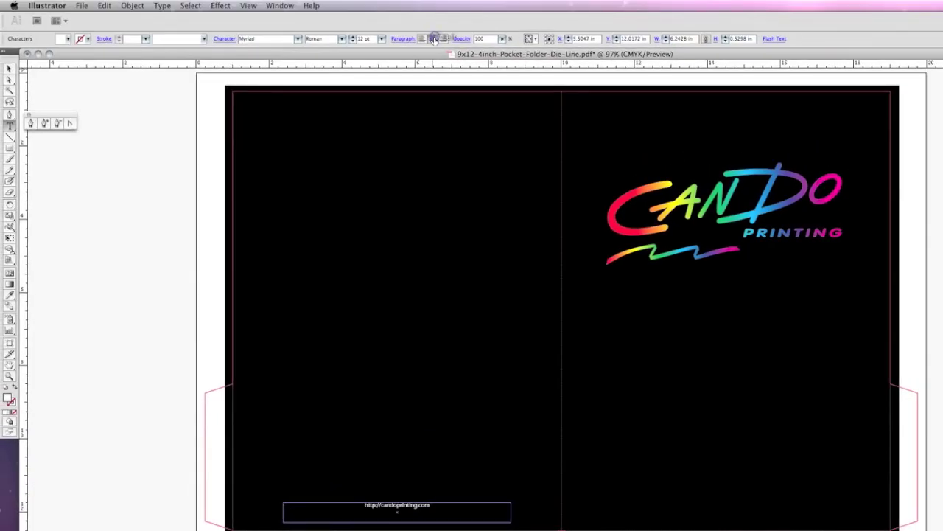
{"action": "key", "text": "super+a"}
{"action": "left_click", "coordinate": [382, 39]}
{"action": "left_click", "coordinate": [381, 78]}
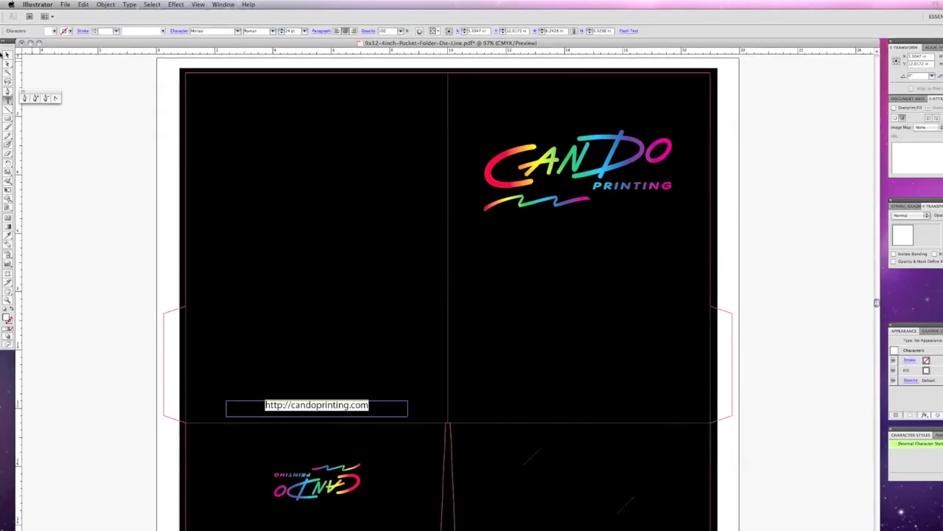
{"action": "key", "text": "super+shift+a"}
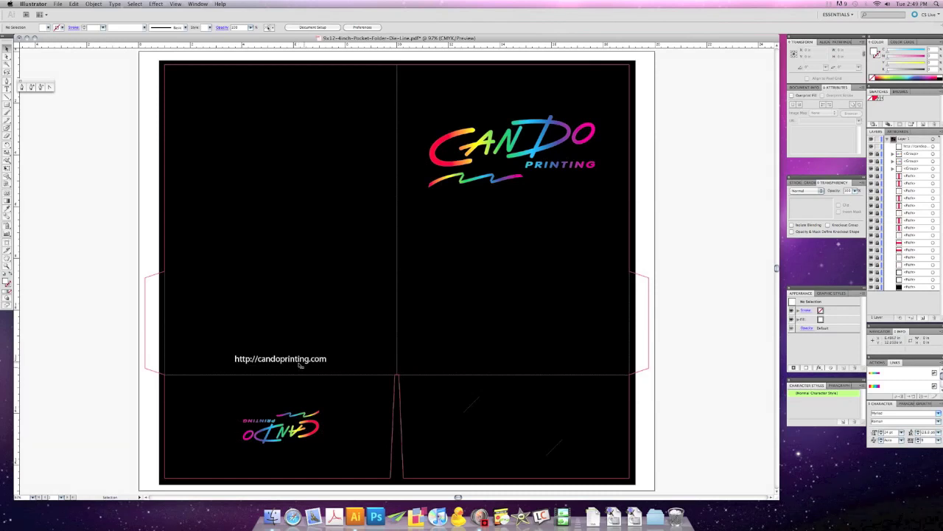
{"action": "left_click", "coordinate": [58, 4]}
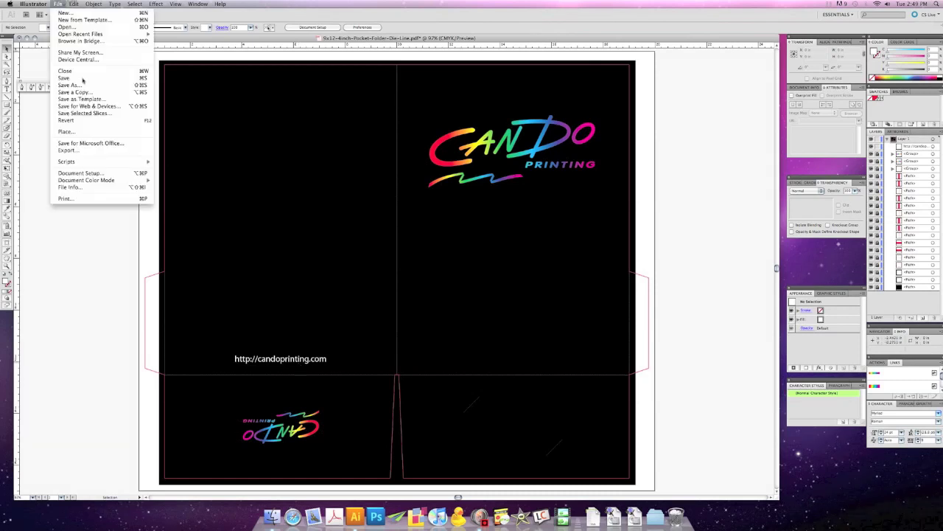
- Save the folder as Adobe PDF named 'Cando Pocket Folder' on the Desktop
{"action": "left_click", "coordinate": [76, 86]}
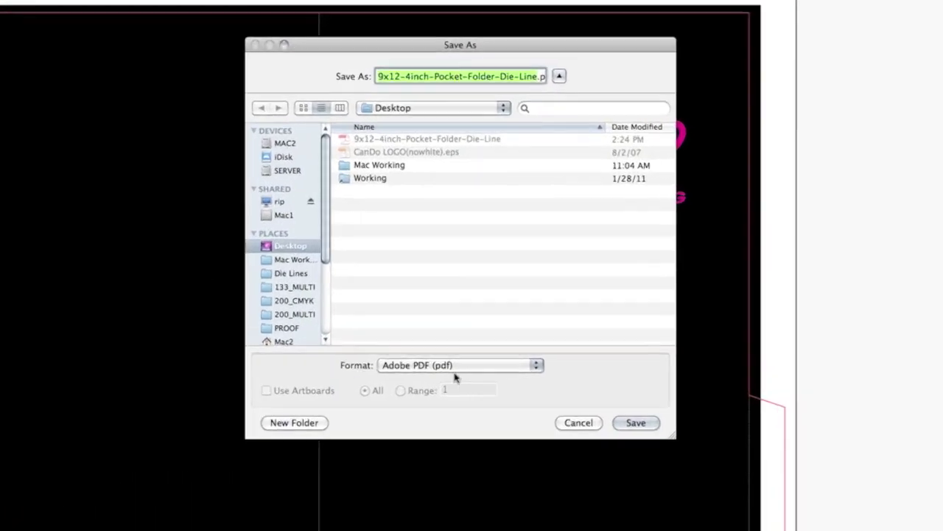
{"action": "left_click", "coordinate": [453, 363]}
{"action": "left_click", "coordinate": [453, 362]}
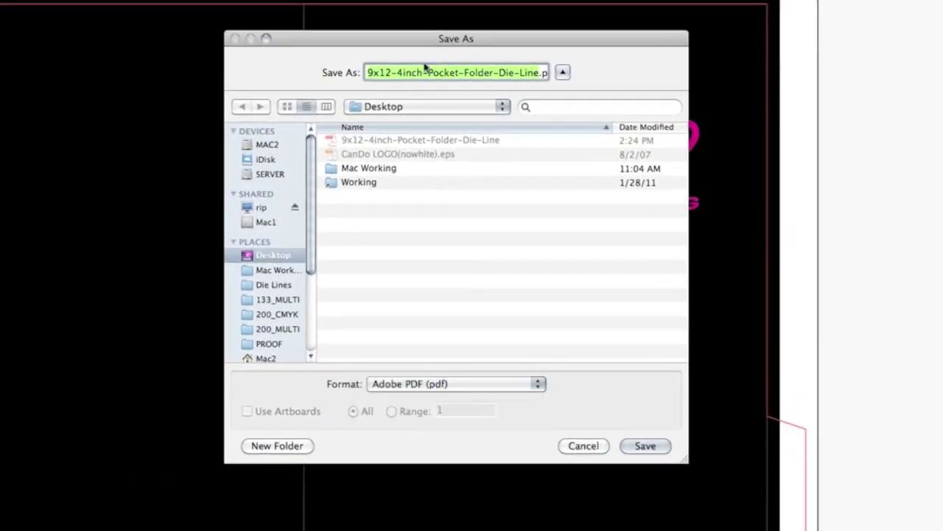
{"action": "type", "text": "Cando Pocket Folder.pdf"}
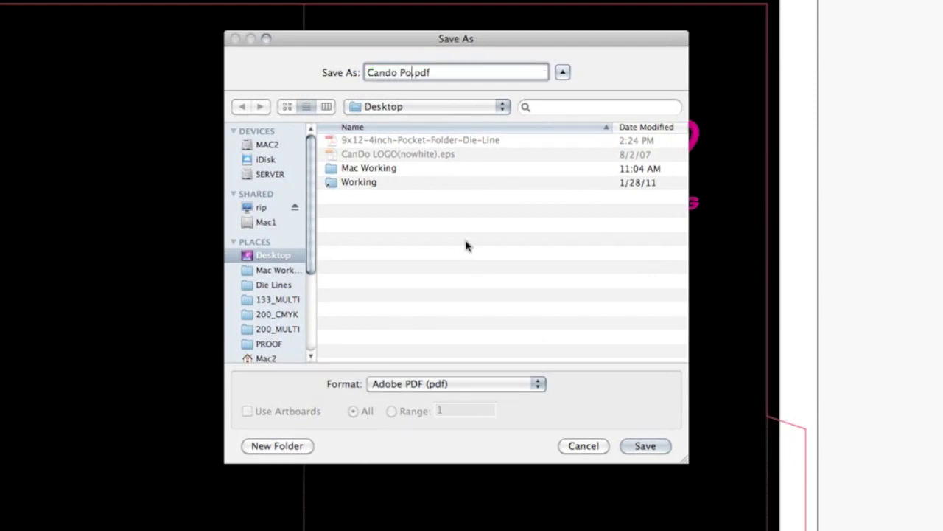
{"action": "left_click", "coordinate": [648, 448]}
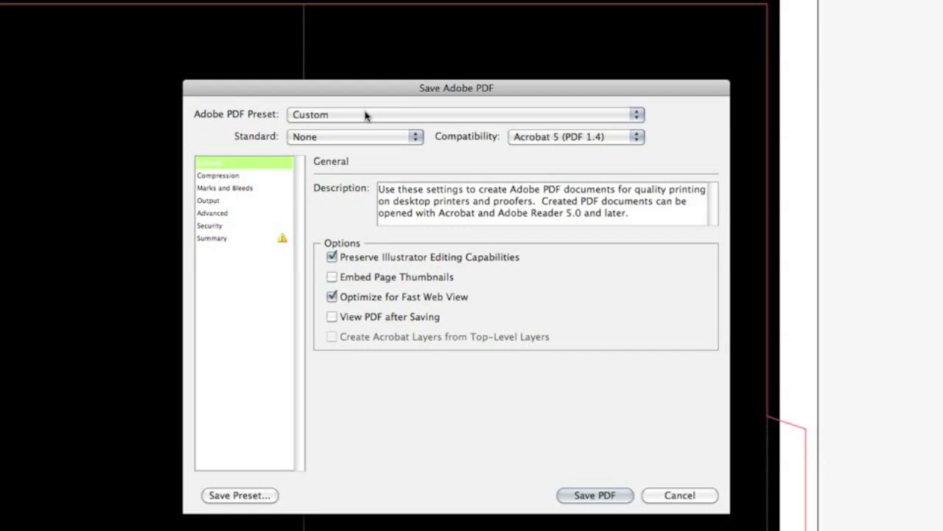
- Choose the [High Quality Print] preset and downsample colour and grayscale images to 400 ppi above 600 ppi
{"action": "left_click", "coordinate": [365, 115]}
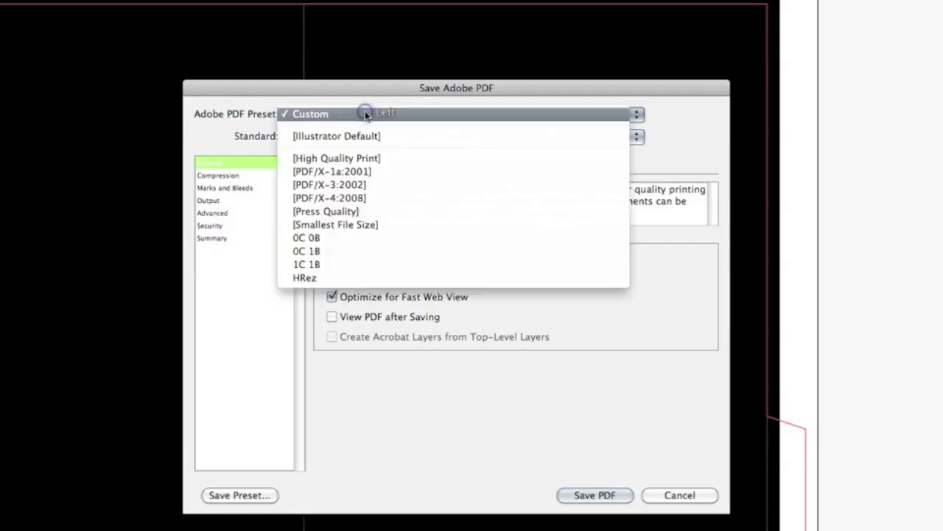
{"action": "left_click", "coordinate": [355, 160]}
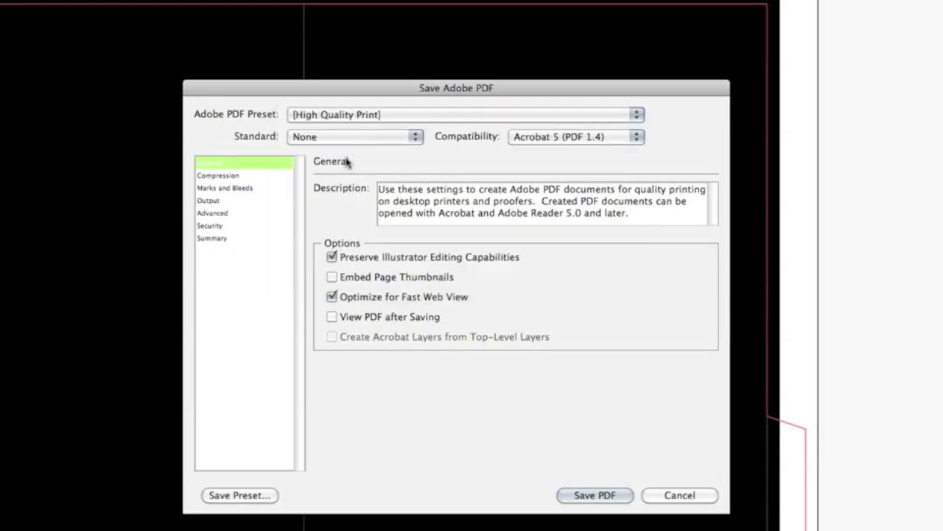
{"action": "left_click", "coordinate": [228, 176]}
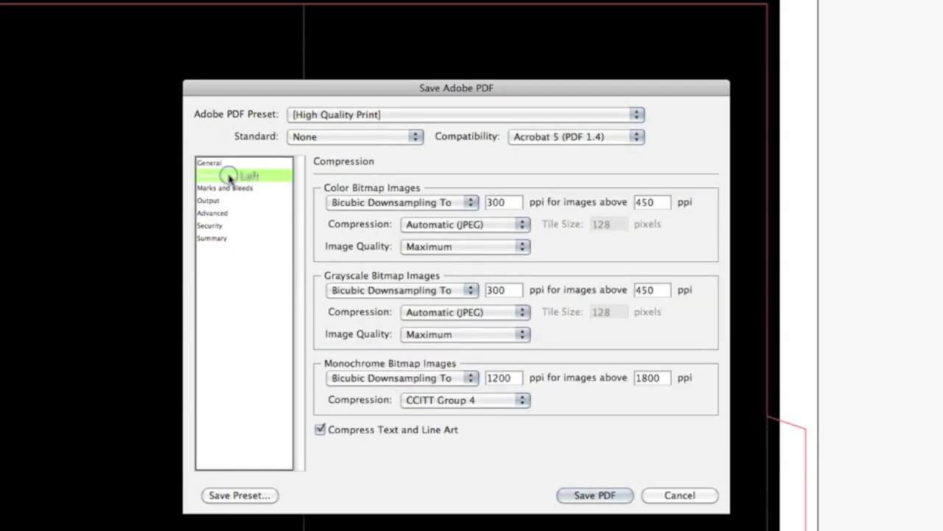
{"action": "double_click", "coordinate": [510, 204]}
{"action": "type", "text": "400"}
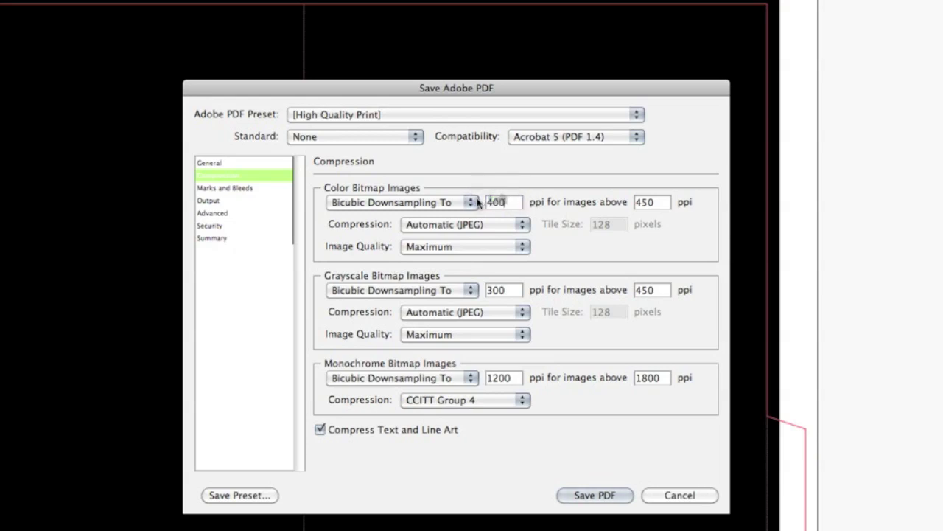
{"action": "key", "text": "Tab"}
{"action": "type", "text": "600"}
{"action": "key", "text": "Tab"}
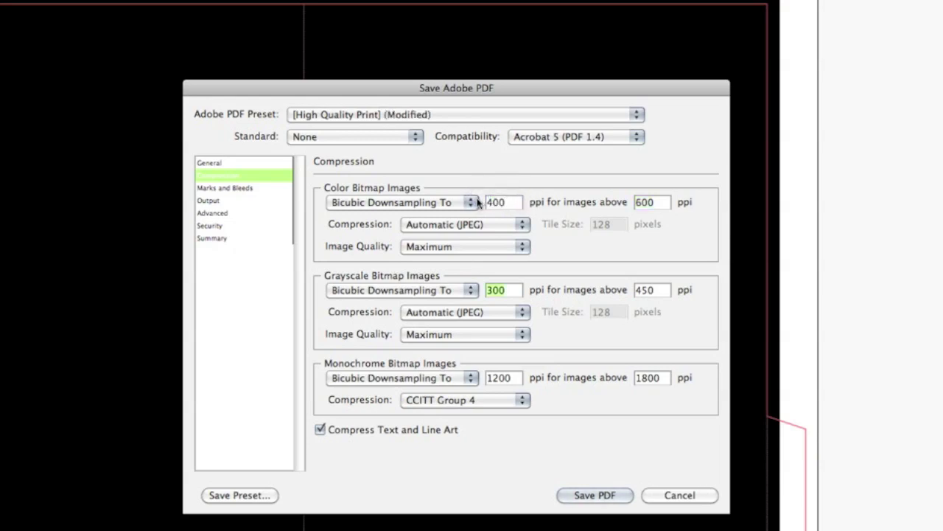
{"action": "type", "text": "400"}
{"action": "key", "text": "Tab"}
- Review the Marks and Bleeds, Output, Advanced, Security and Summary PDF settings
{"action": "left_click", "coordinate": [250, 191]}
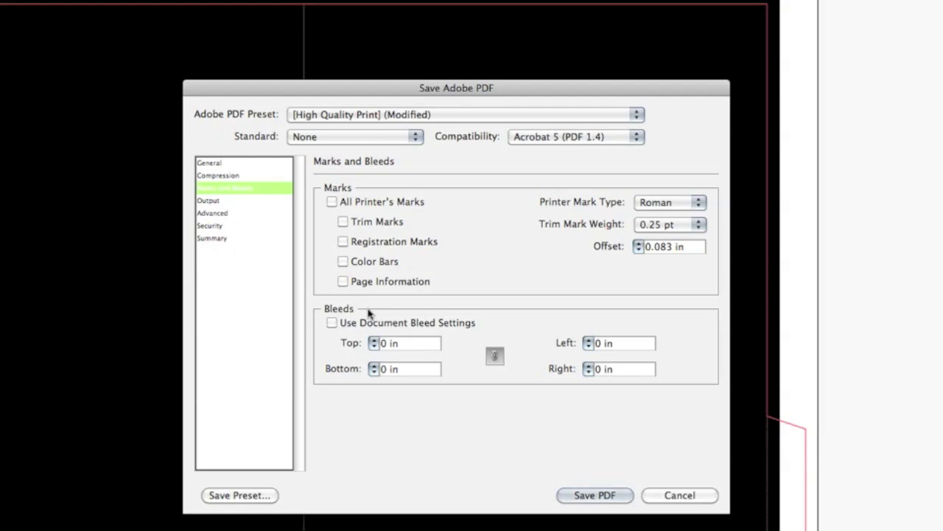
{"action": "left_click", "coordinate": [212, 202]}
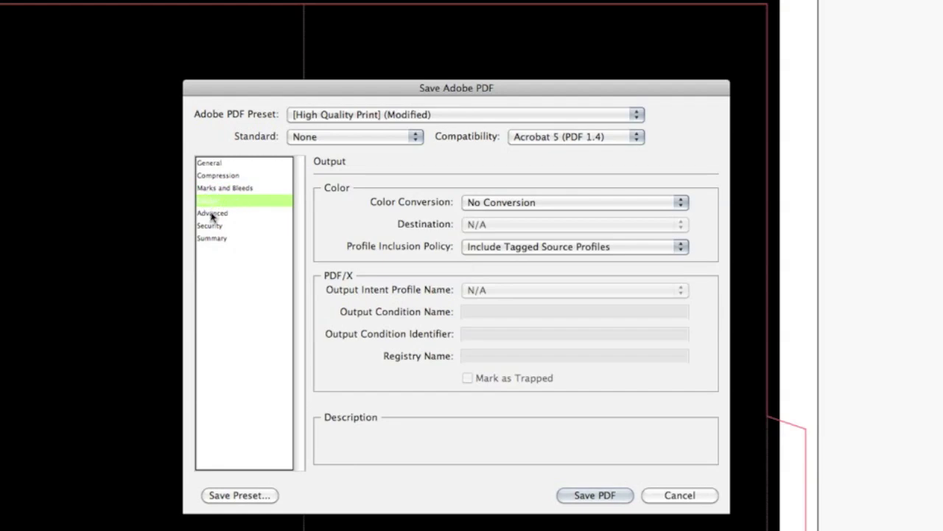
{"action": "left_click", "coordinate": [212, 214]}
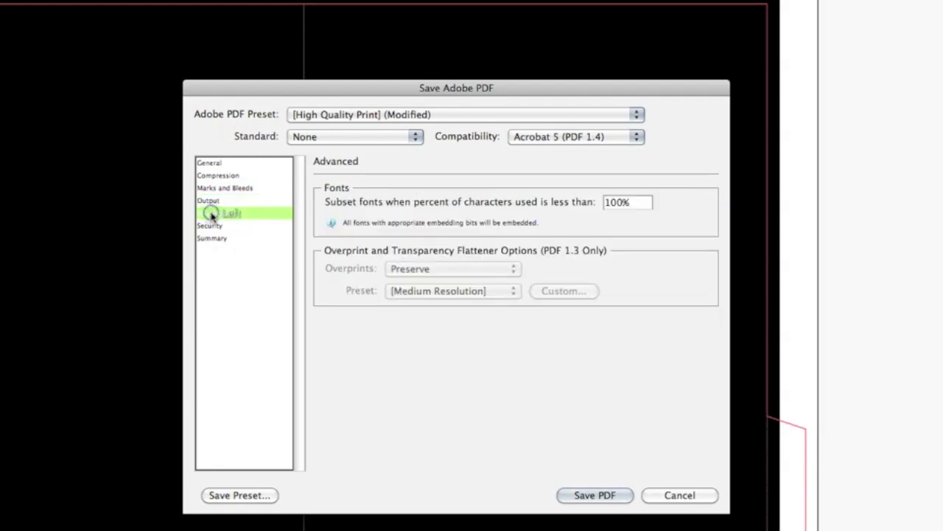
{"action": "left_click", "coordinate": [213, 231]}
{"action": "left_click", "coordinate": [221, 240]}
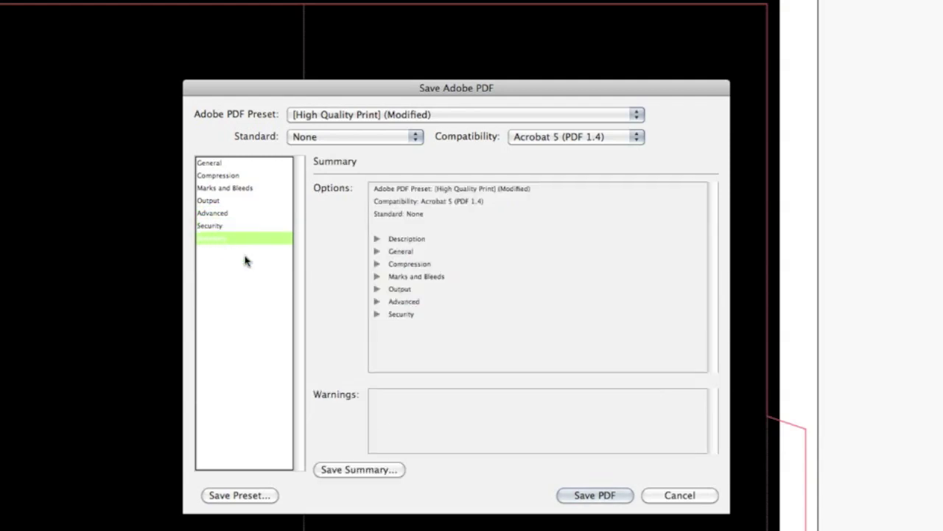